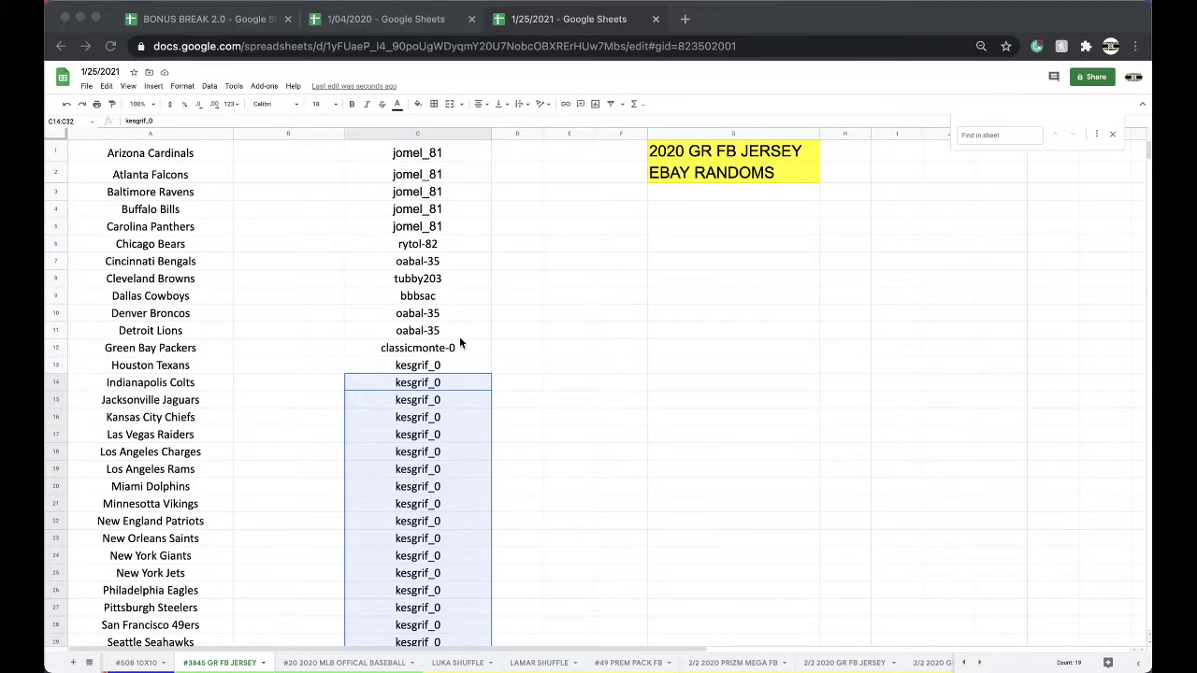
- Review the buyer usernames listed in column C, from row 6 down to row 12
{"action": "left_click", "coordinate": [428, 244]}
{"action": "left_click", "coordinate": [430, 263]}
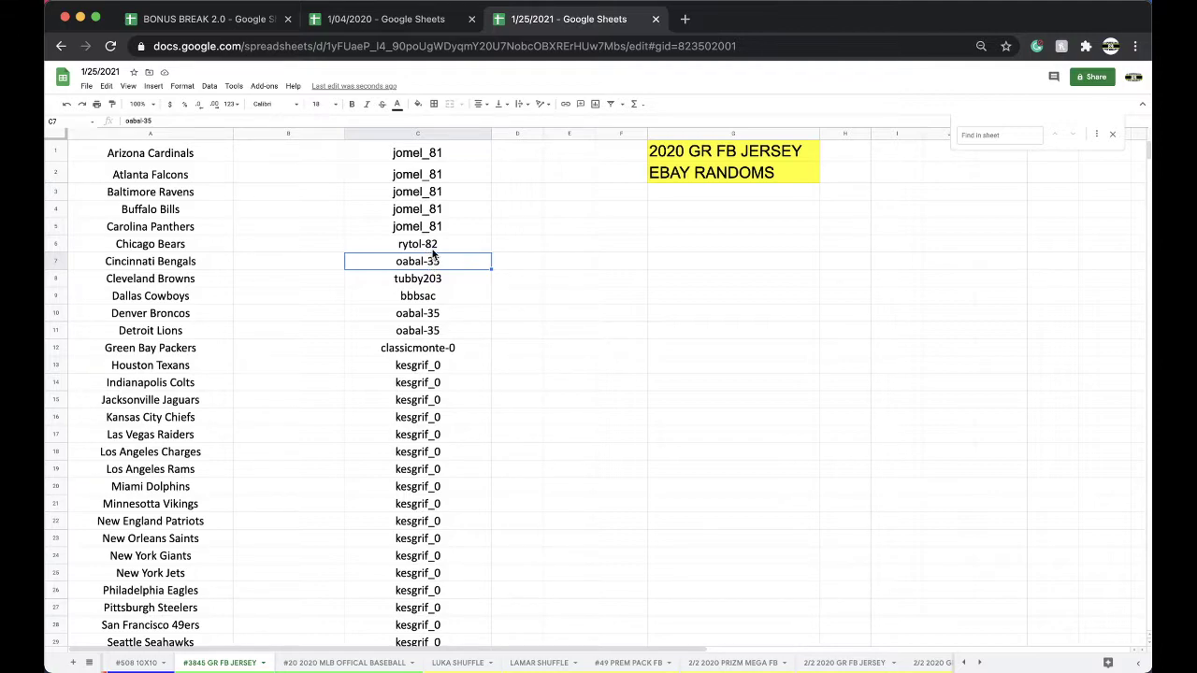
{"action": "left_click", "coordinate": [427, 278]}
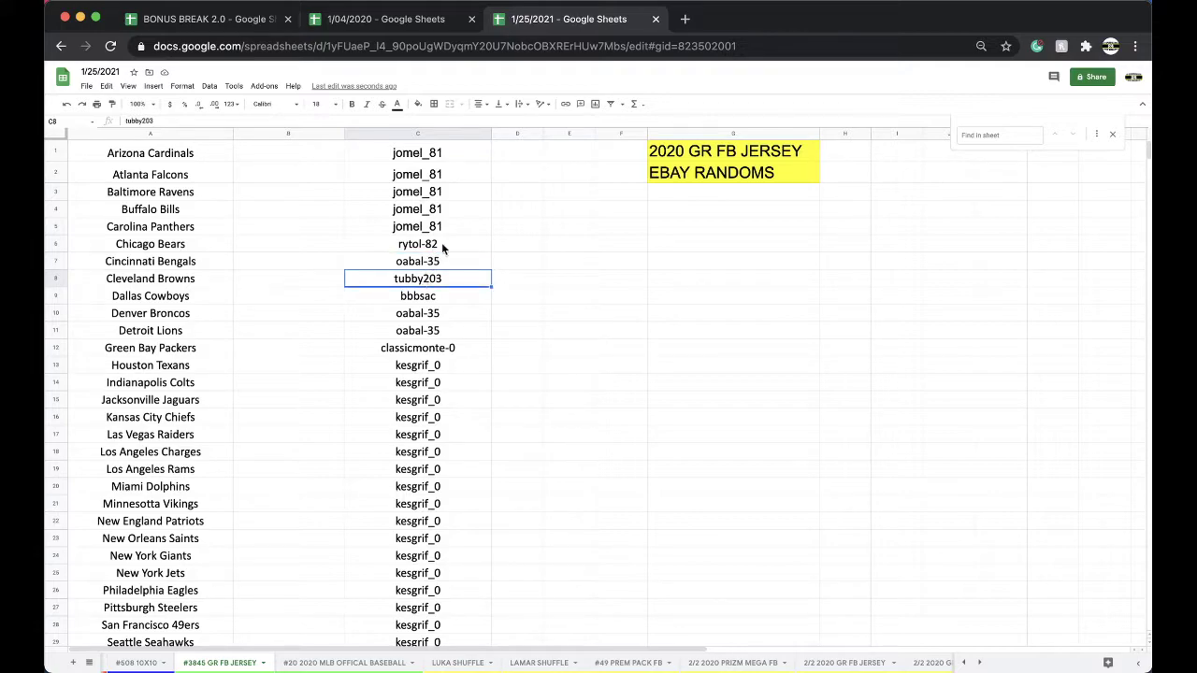
{"action": "scroll", "coordinate": [442, 281], "scroll_direction": "down", "scroll_amount": 1}
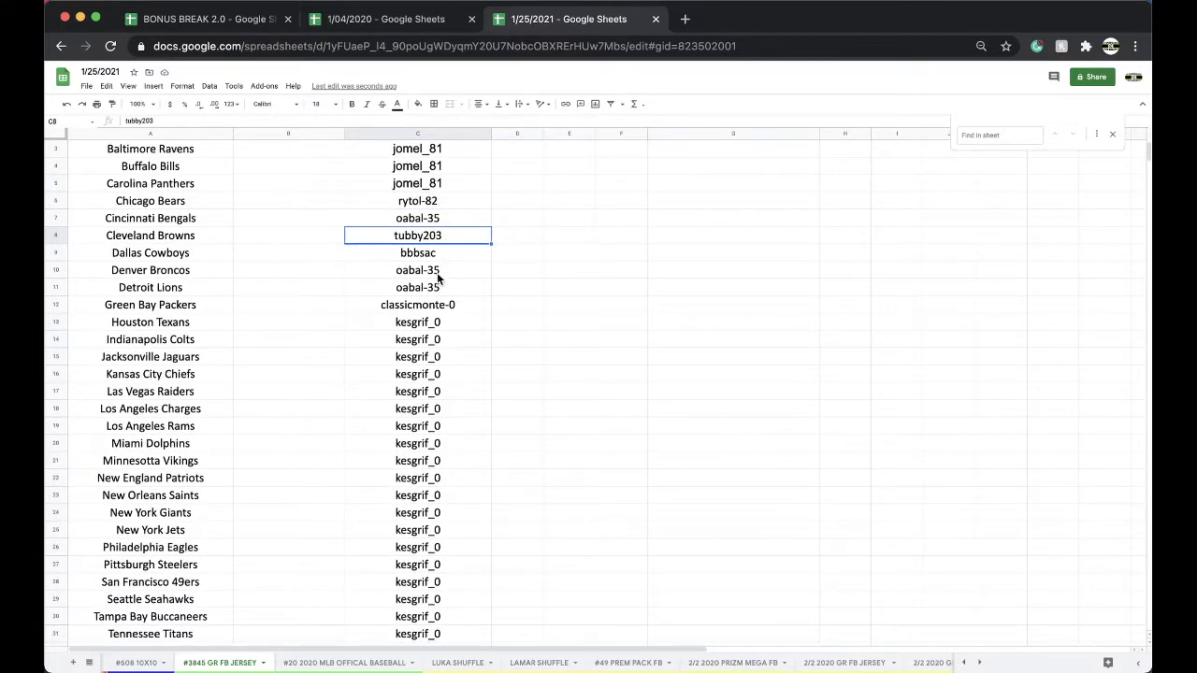
{"action": "left_click_drag", "start_coordinate": [438, 278], "coordinate": [436, 289]}
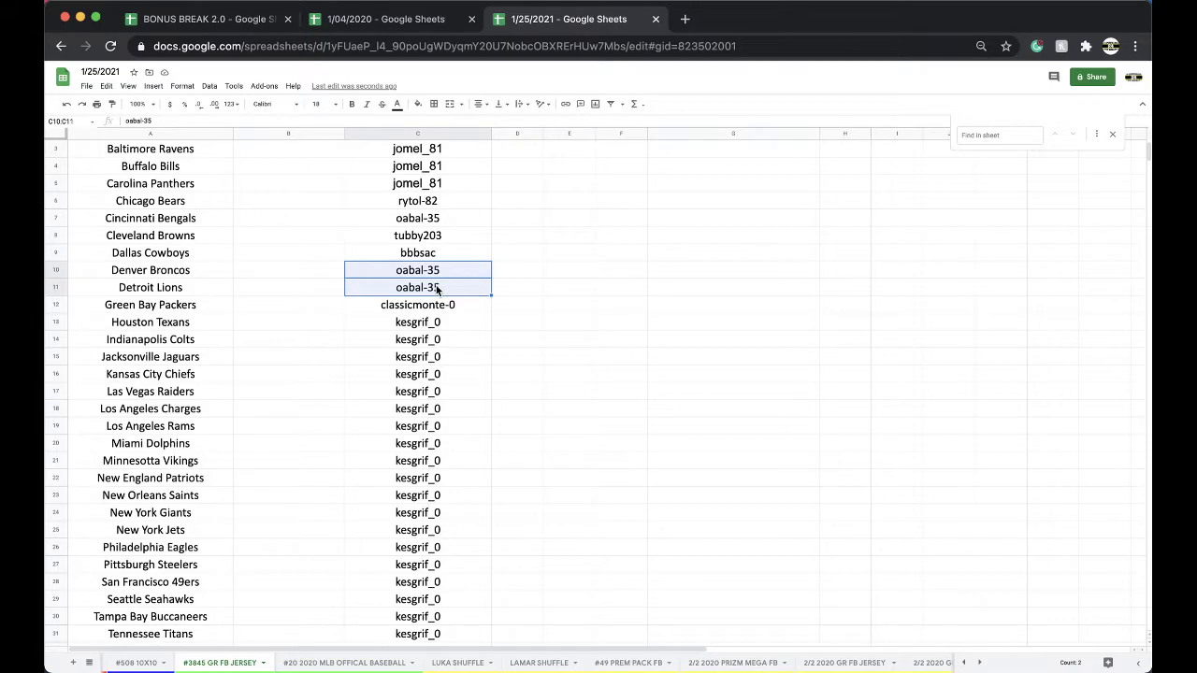
{"action": "left_click", "coordinate": [437, 305]}
{"action": "scroll", "coordinate": [439, 294], "scroll_direction": "down", "scroll_amount": 1}
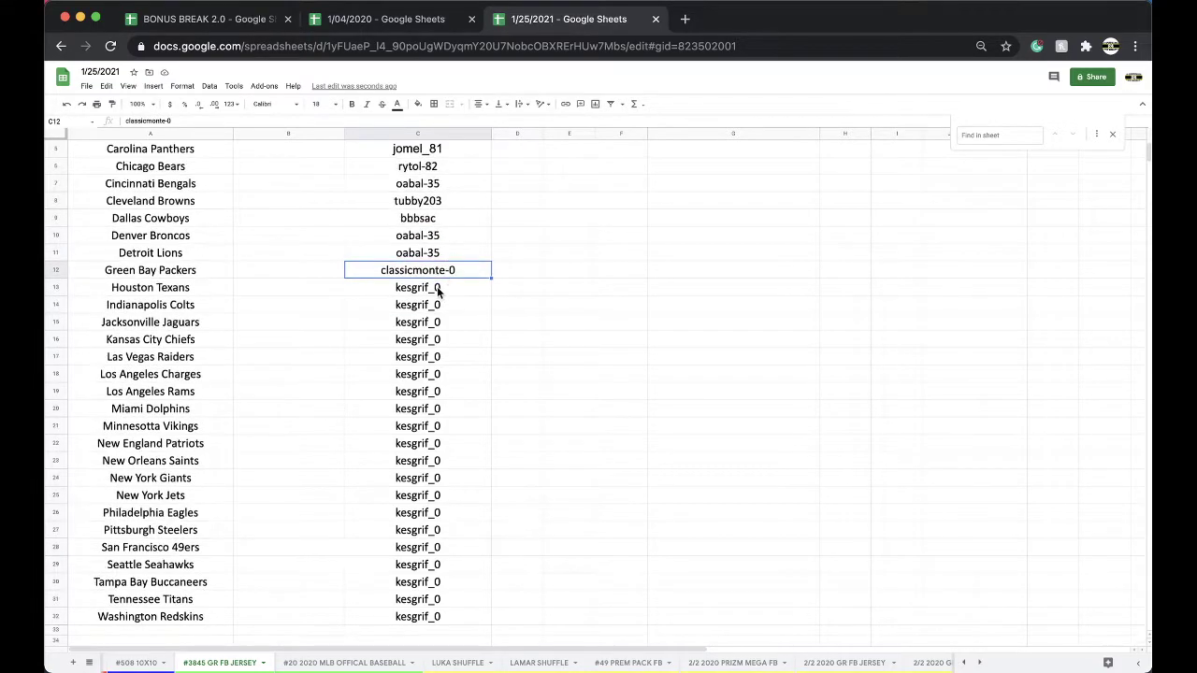
- Copy all of column C and open RANDOM.ORG's List Randomizer in a new browser tab
{"action": "scroll", "coordinate": [440, 292], "scroll_direction": "up", "scroll_amount": 3}
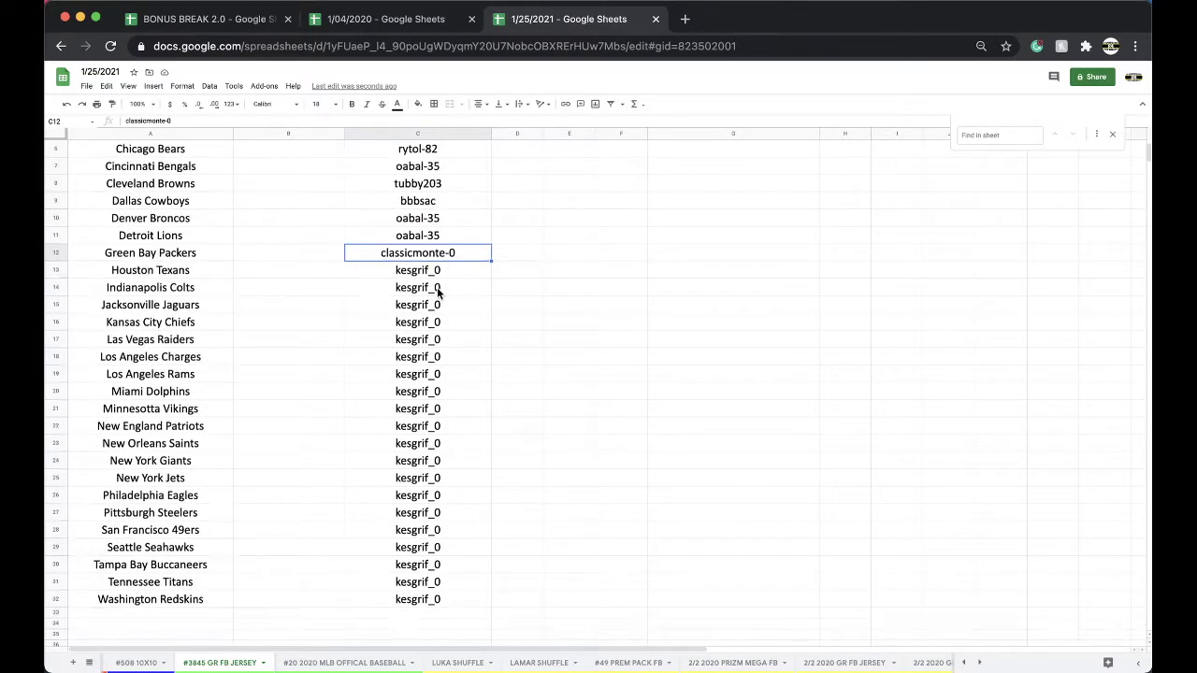
{"action": "left_click", "coordinate": [393, 132]}
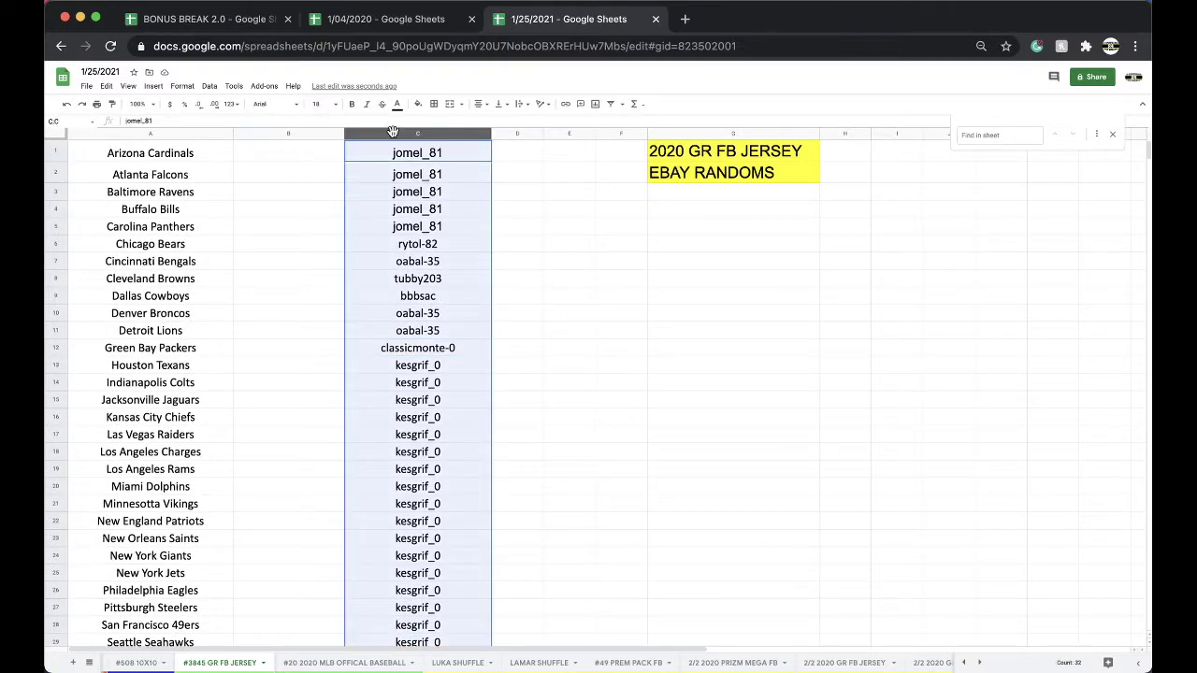
{"action": "key", "text": "super+c"}
{"action": "left_click", "coordinate": [686, 18]}
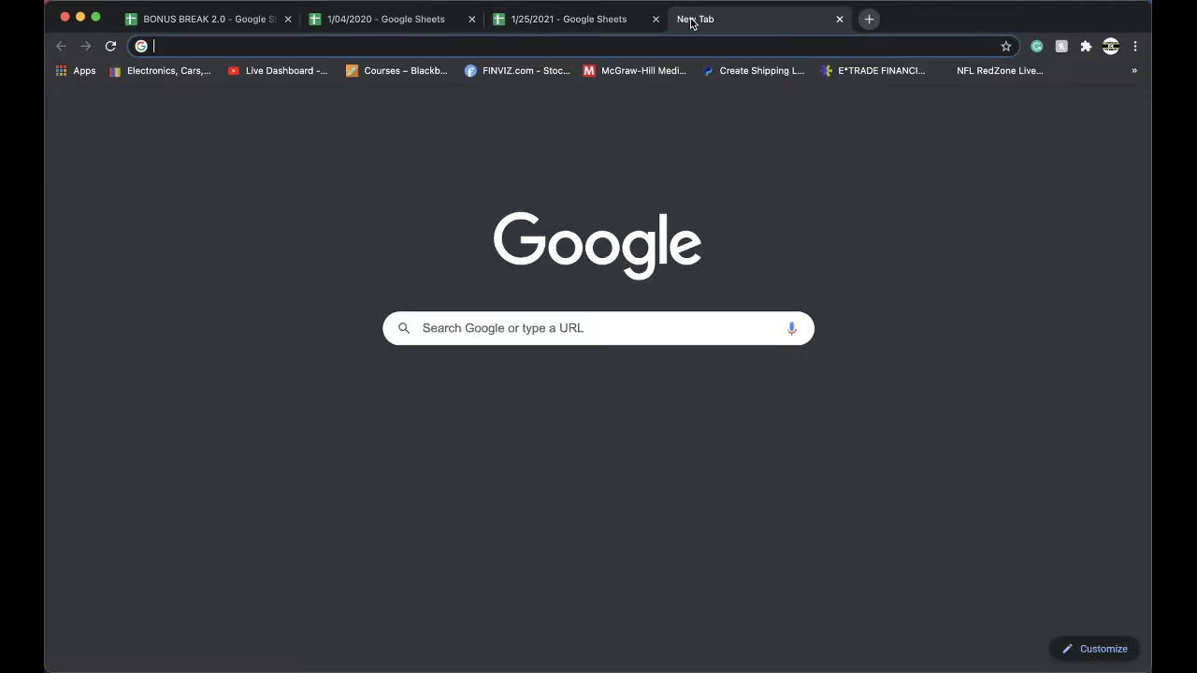
{"action": "type", "text": "r"}
{"action": "key", "text": "Return"}
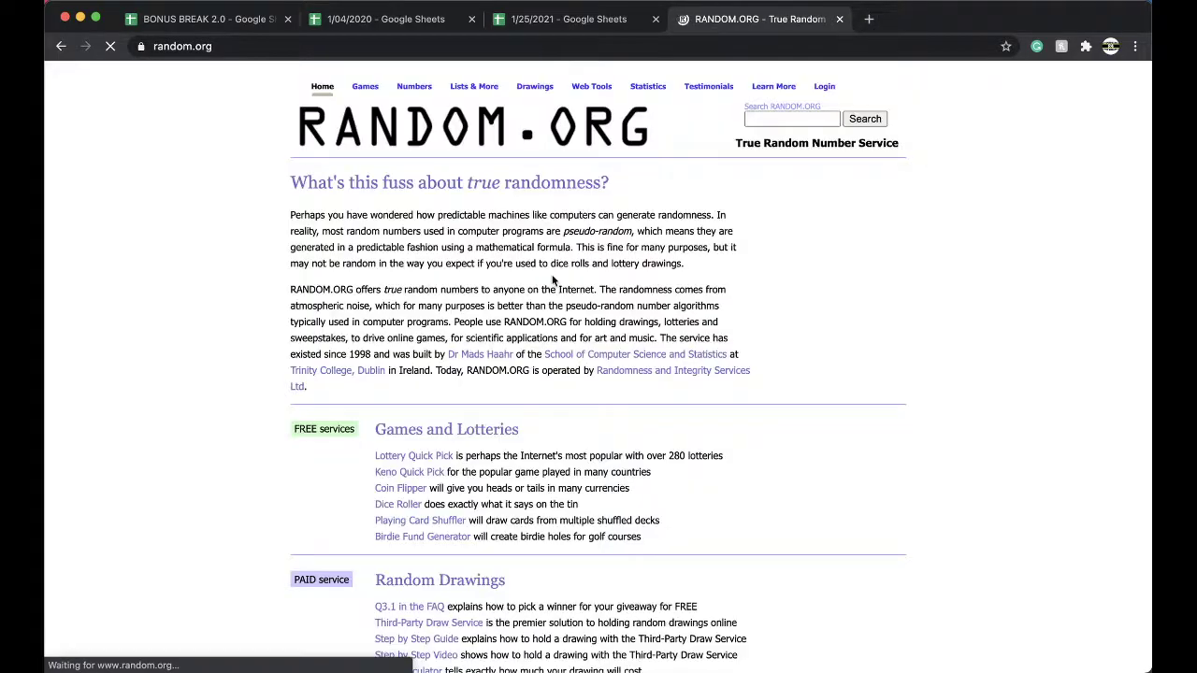
{"action": "scroll", "coordinate": [434, 514], "scroll_direction": "down", "scroll_amount": 5}
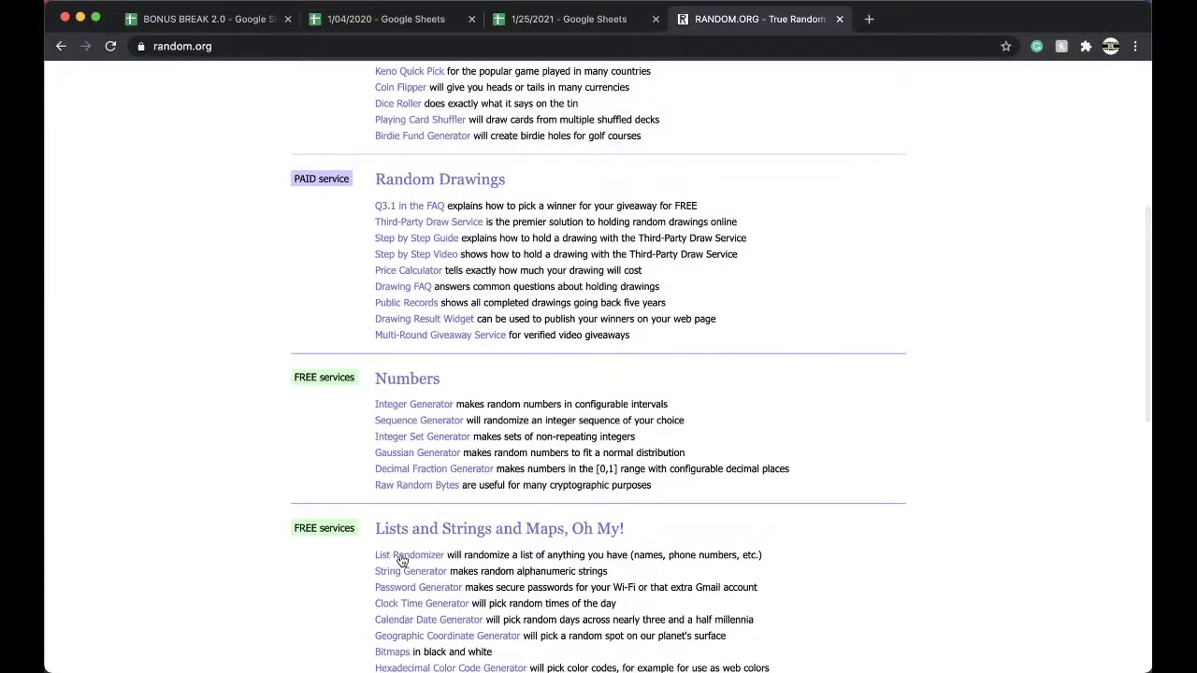
{"action": "left_click", "coordinate": [407, 556]}
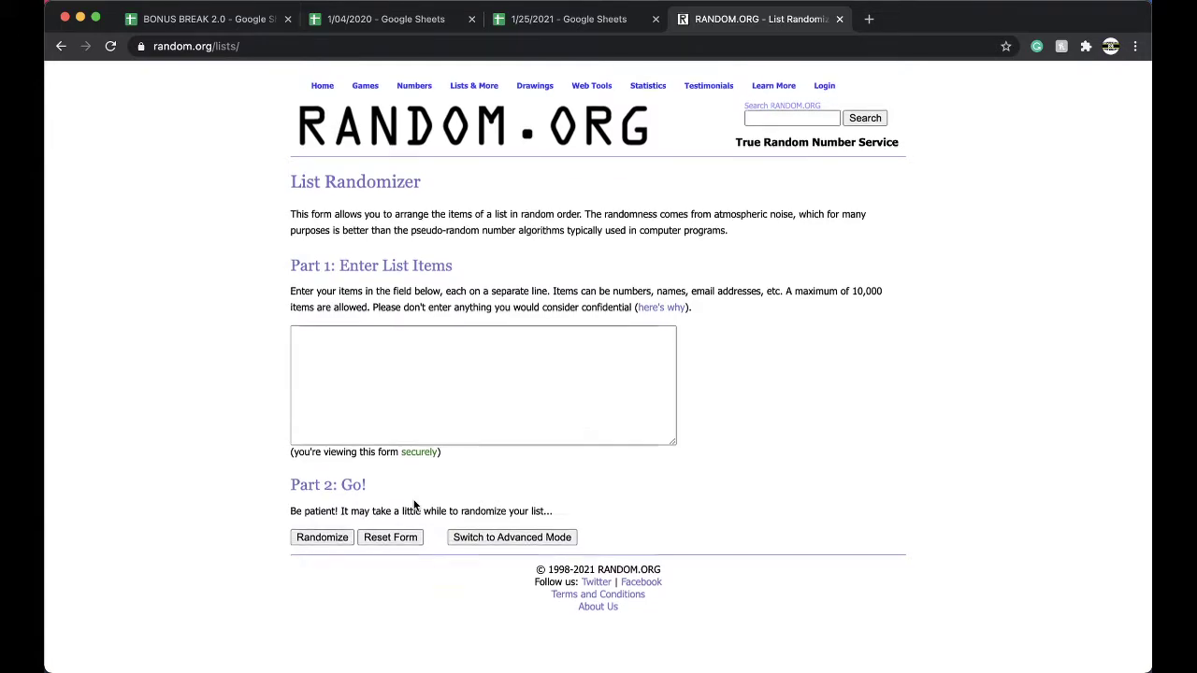
- Paste the copied buyer usernames into the List Randomizer and randomize them
{"action": "left_click", "coordinate": [393, 386]}
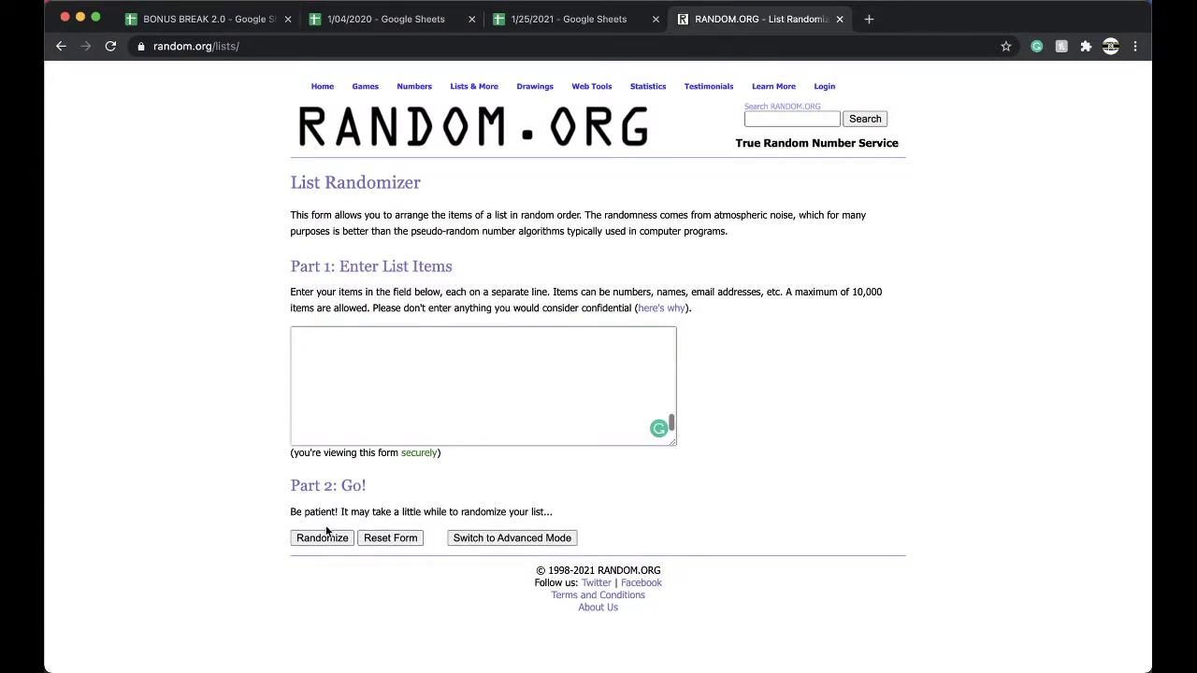
{"action": "left_click", "coordinate": [322, 536]}
{"action": "scroll", "coordinate": [312, 570], "scroll_direction": "down", "scroll_amount": 5}
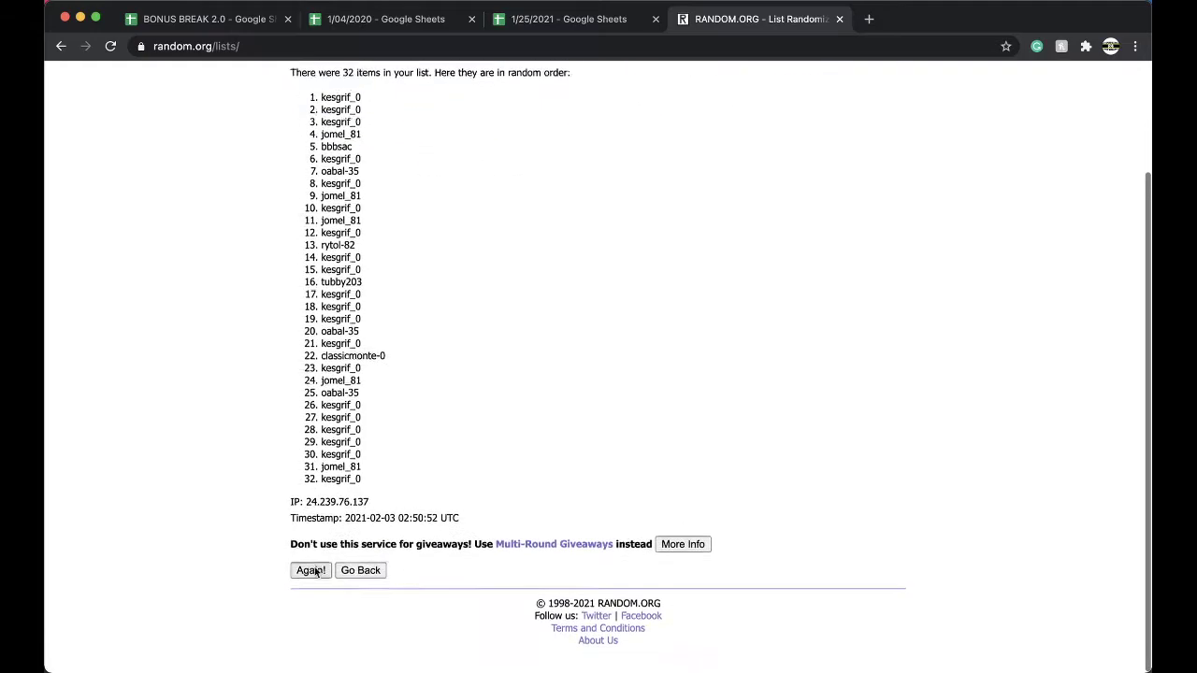
- Randomize the same buyer list four more times
{"action": "scroll", "coordinate": [310, 573], "scroll_direction": "up", "scroll_amount": 1}
{"action": "left_click", "coordinate": [309, 578]}
{"action": "left_click", "coordinate": [309, 575]}
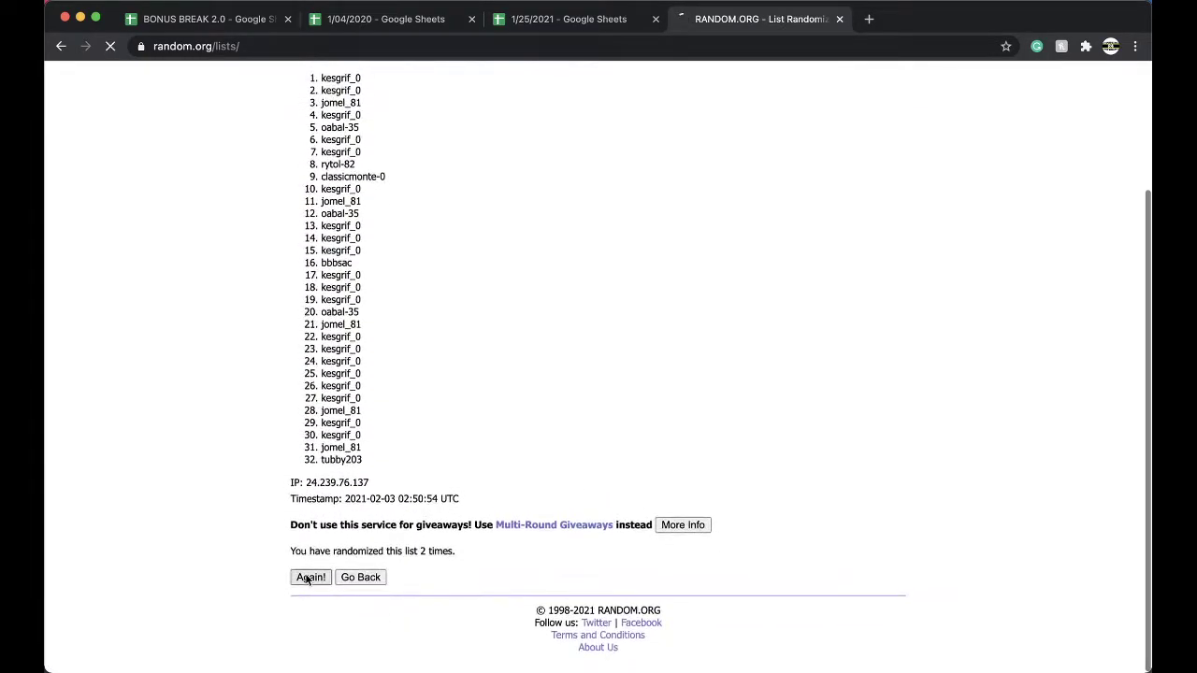
{"action": "left_click", "coordinate": [307, 577]}
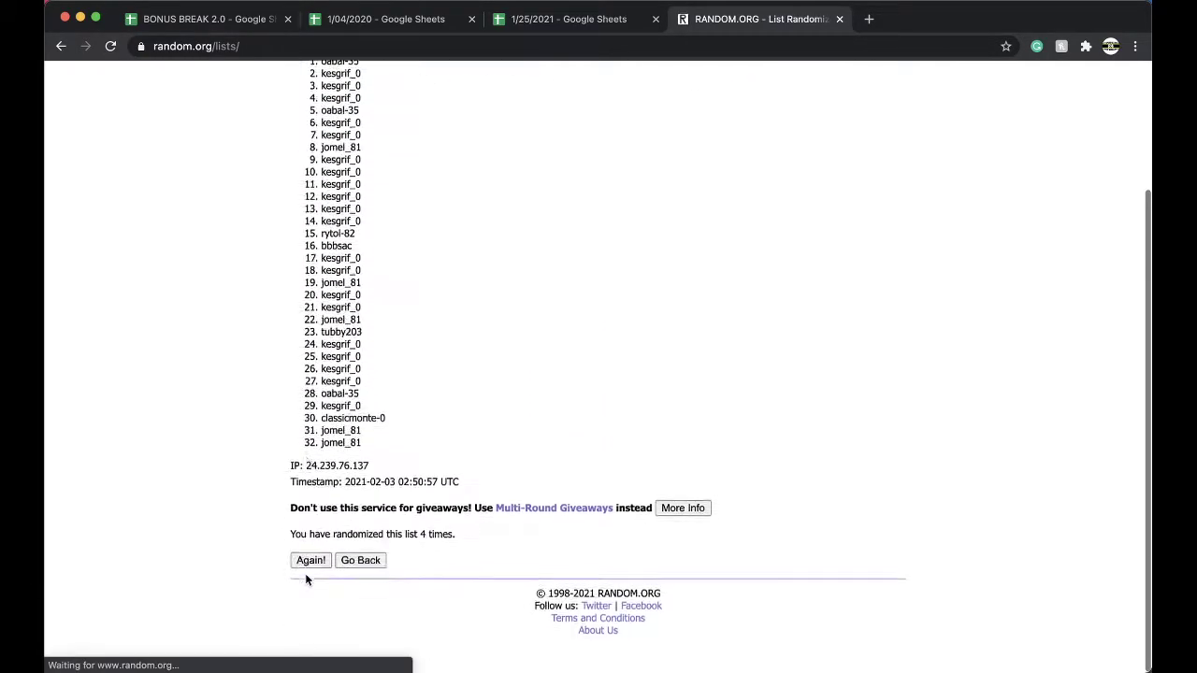
{"action": "left_click", "coordinate": [306, 577]}
- Copy the full randomized list and paste it into column B of the 1/25/2021 sheet, starting at B1
{"action": "left_click_drag", "start_coordinate": [320, 237], "coordinate": [393, 639]}
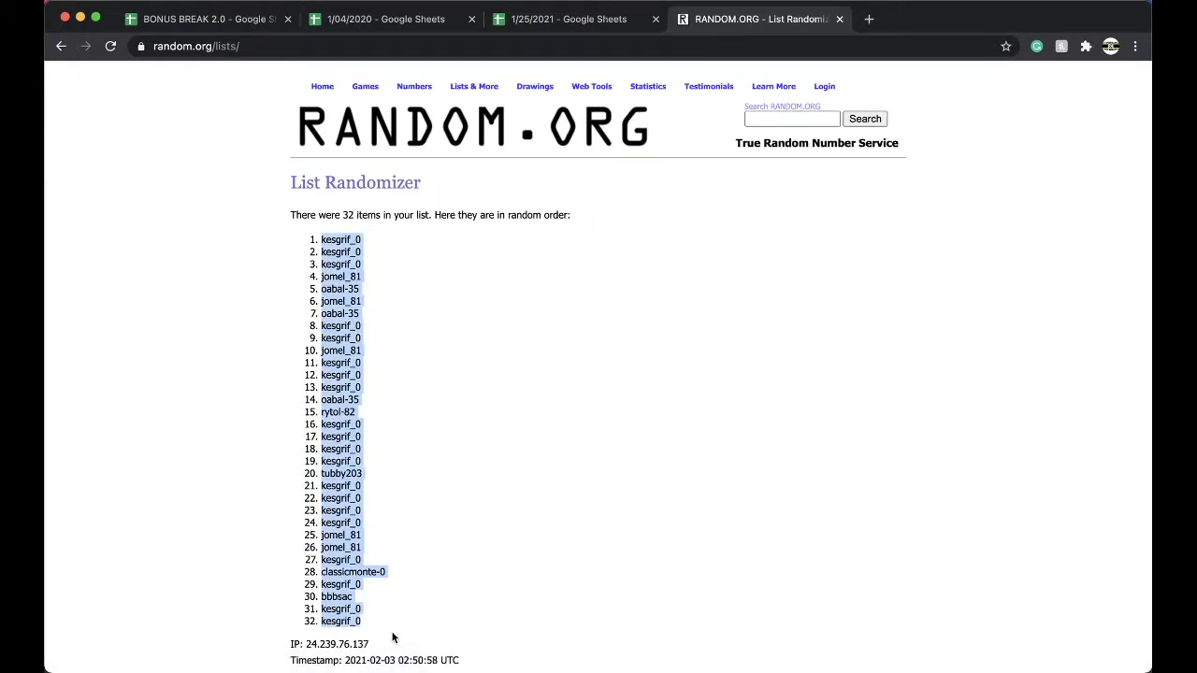
{"action": "left_click", "coordinate": [574, 22]}
{"action": "left_click", "coordinate": [712, 23]}
{"action": "scroll", "coordinate": [606, 181], "scroll_direction": "down", "scroll_amount": 5}
{"action": "scroll", "coordinate": [606, 181], "scroll_direction": "up", "scroll_amount": 3}
{"action": "left_click", "coordinate": [599, 19]}
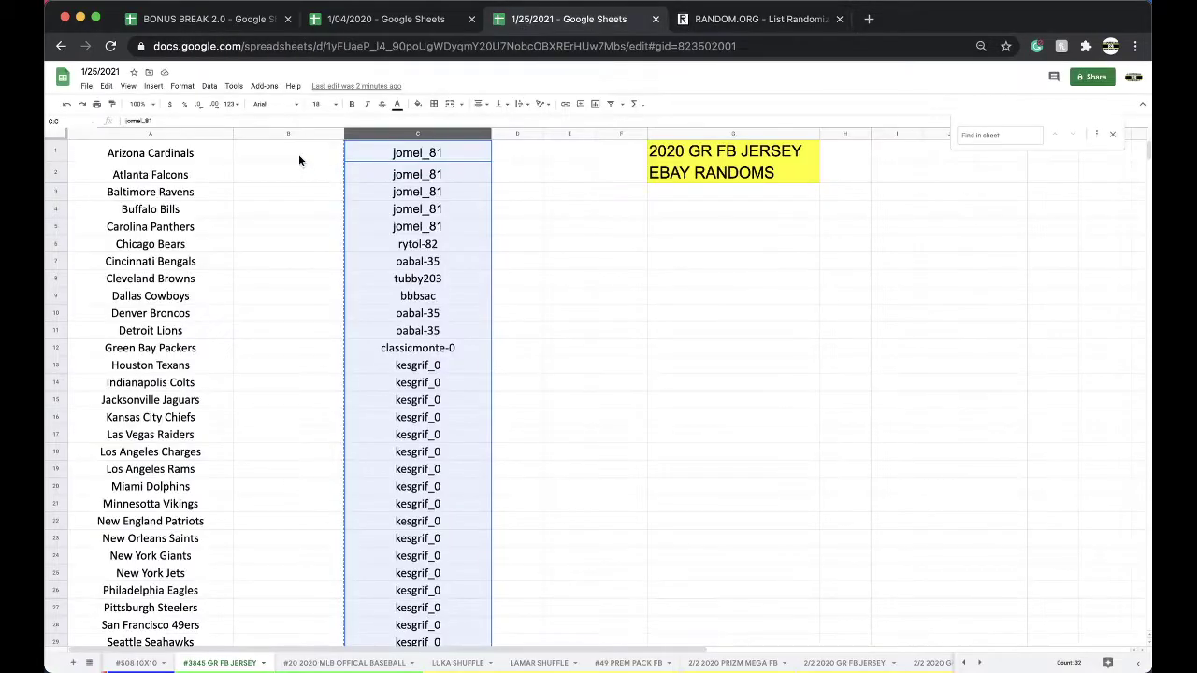
{"action": "left_click", "coordinate": [292, 158]}
{"action": "key", "text": "super+v"}
- Set the pasted usernames to font size 18 and sort the sheet by column B, A to Z
{"action": "left_click", "coordinate": [316, 104]}
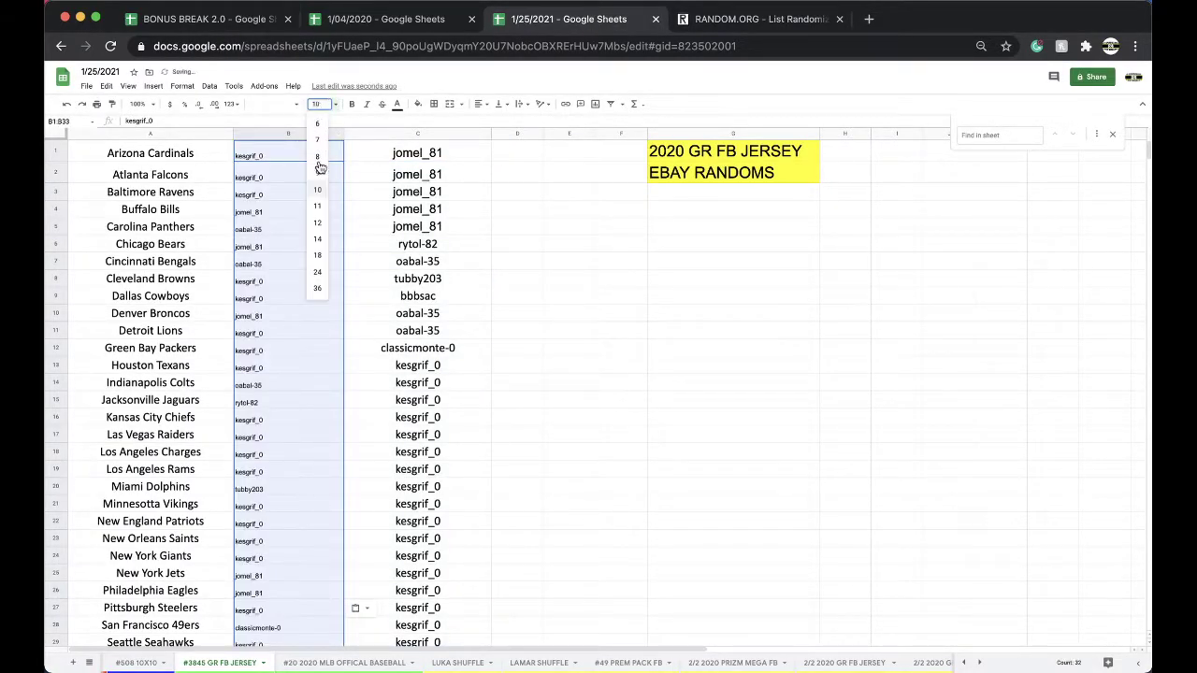
{"action": "left_click", "coordinate": [316, 256]}
{"action": "left_click", "coordinate": [211, 86]}
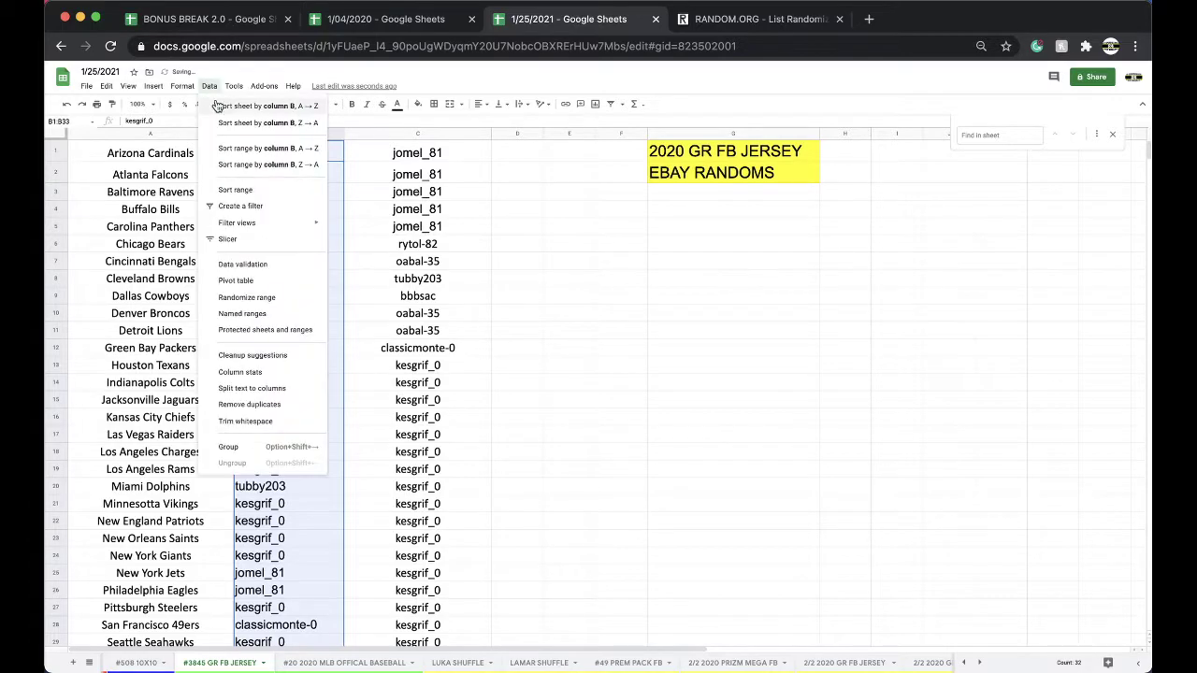
{"action": "left_click", "coordinate": [225, 107]}
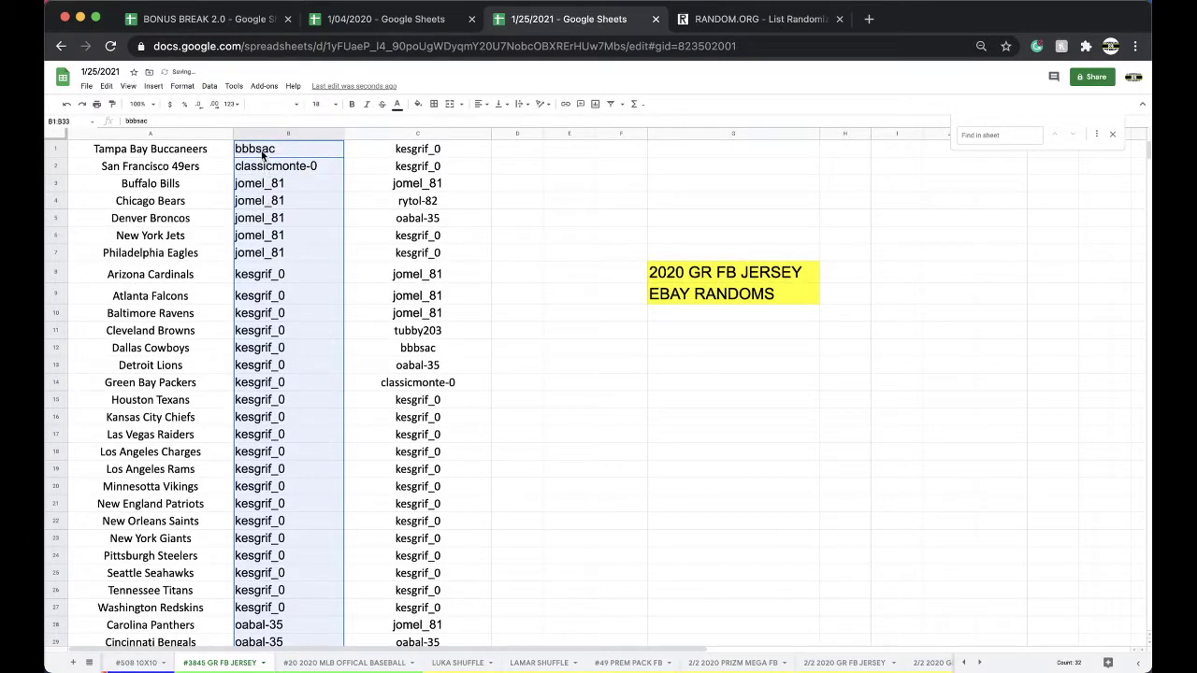
- Go through the buyers in column B from row 1 to row 9 and check their assigned teams
{"action": "left_click", "coordinate": [270, 155]}
{"action": "key", "text": "Down"}
{"action": "key", "text": "Down"}
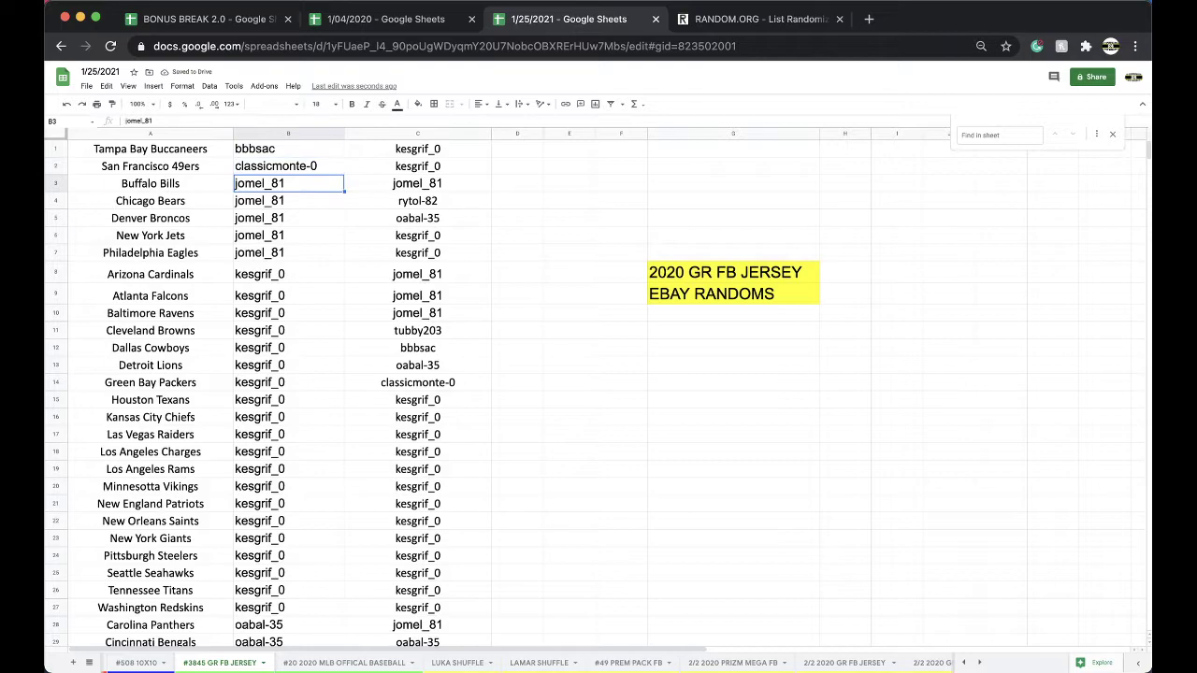
{"action": "key", "text": "Down"}
{"action": "key", "text": "Down"}
{"action": "key", "text": "Down"}
{"action": "key", "text": "Down"}
{"action": "key", "text": "Down"}
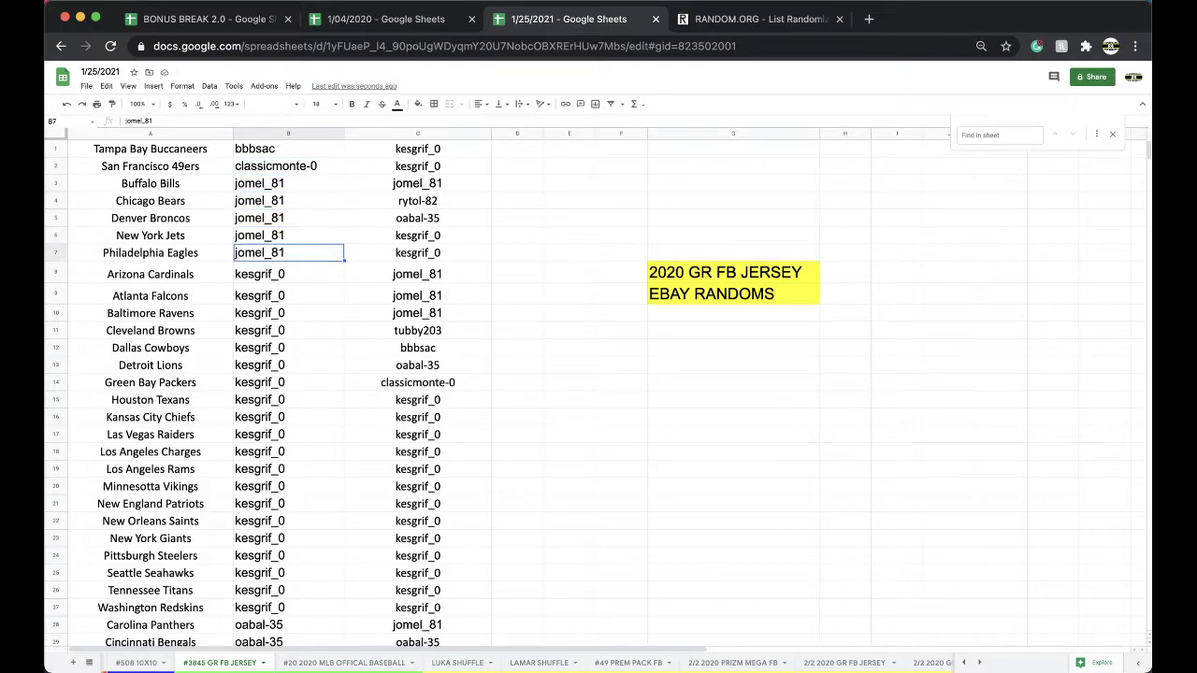
{"action": "key", "text": "Down"}
{"action": "scroll", "coordinate": [437, 250], "scroll_direction": "down", "scroll_amount": 1}
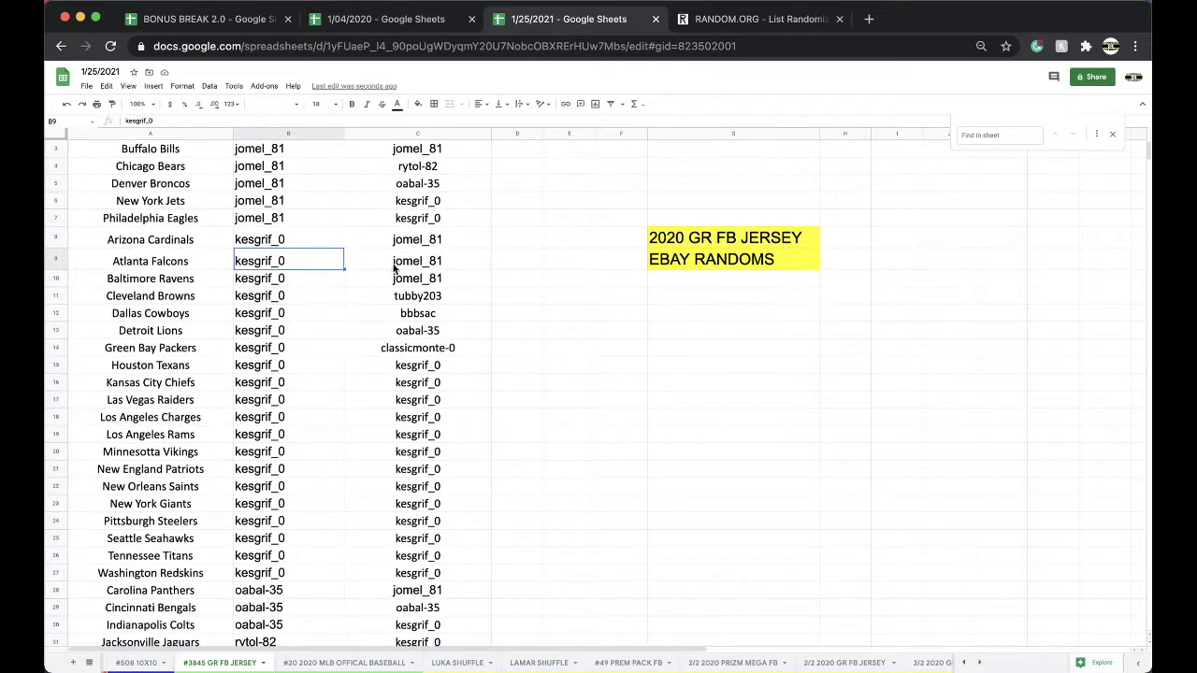
{"action": "scroll", "coordinate": [393, 268], "scroll_direction": "down", "scroll_amount": 1}
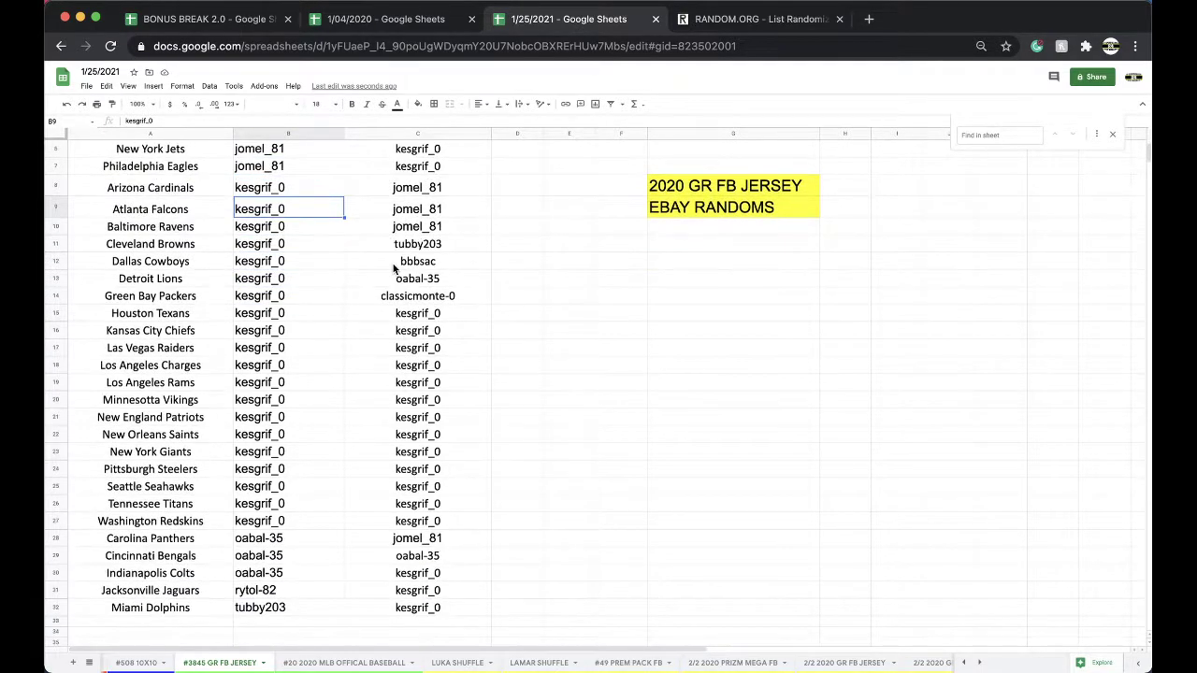
- Go through the team names in column A from Green Bay Packers to Washington Redskins
{"action": "left_click", "coordinate": [195, 295]}
{"action": "key", "text": "Down"}
{"action": "key", "text": "Down"}
{"action": "key", "text": "Down"}
{"action": "key", "text": "Down"}
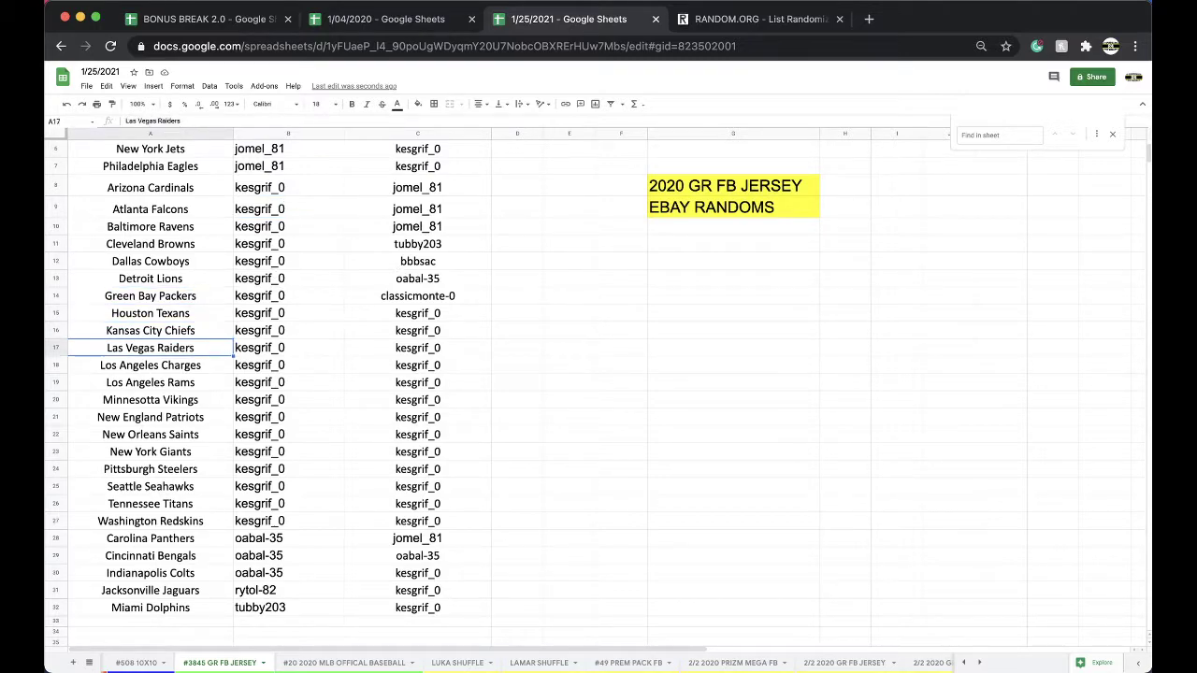
{"action": "key", "text": "Down"}
{"action": "key", "text": "Down"}
{"action": "key", "text": "Down"}
{"action": "key", "text": "Down"}
{"action": "key", "text": "Down"}
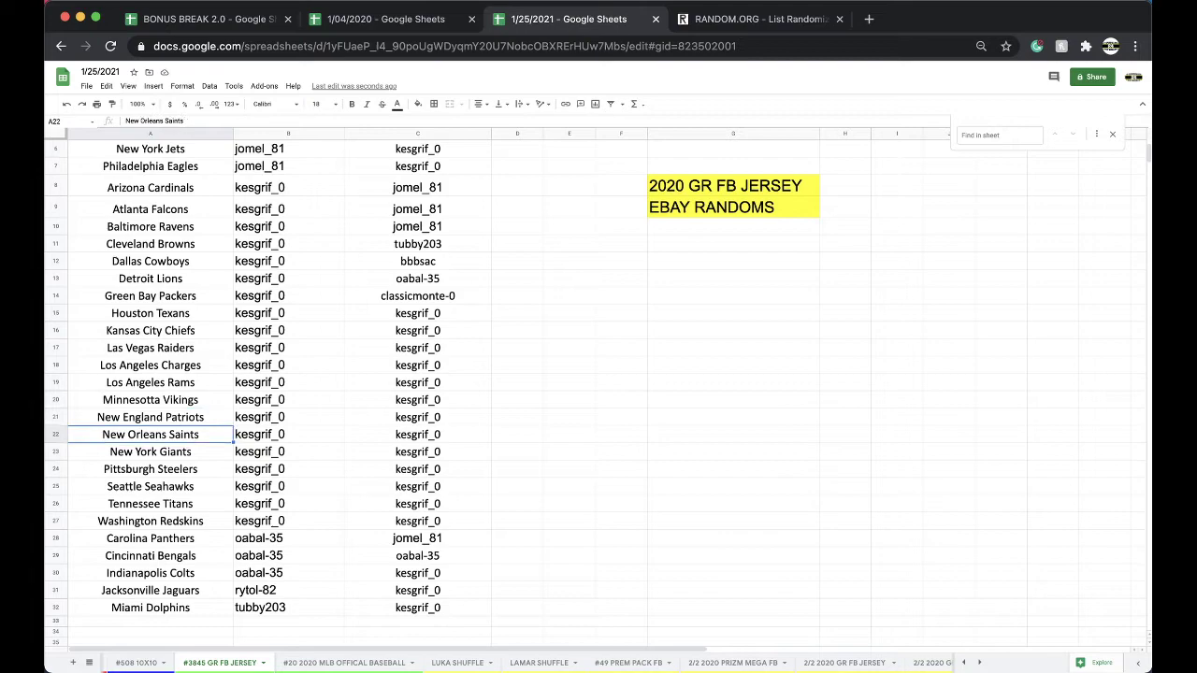
{"action": "key", "text": "Down"}
{"action": "key", "text": "Down"}
{"action": "key", "text": "Down"}
{"action": "key", "text": "Down"}
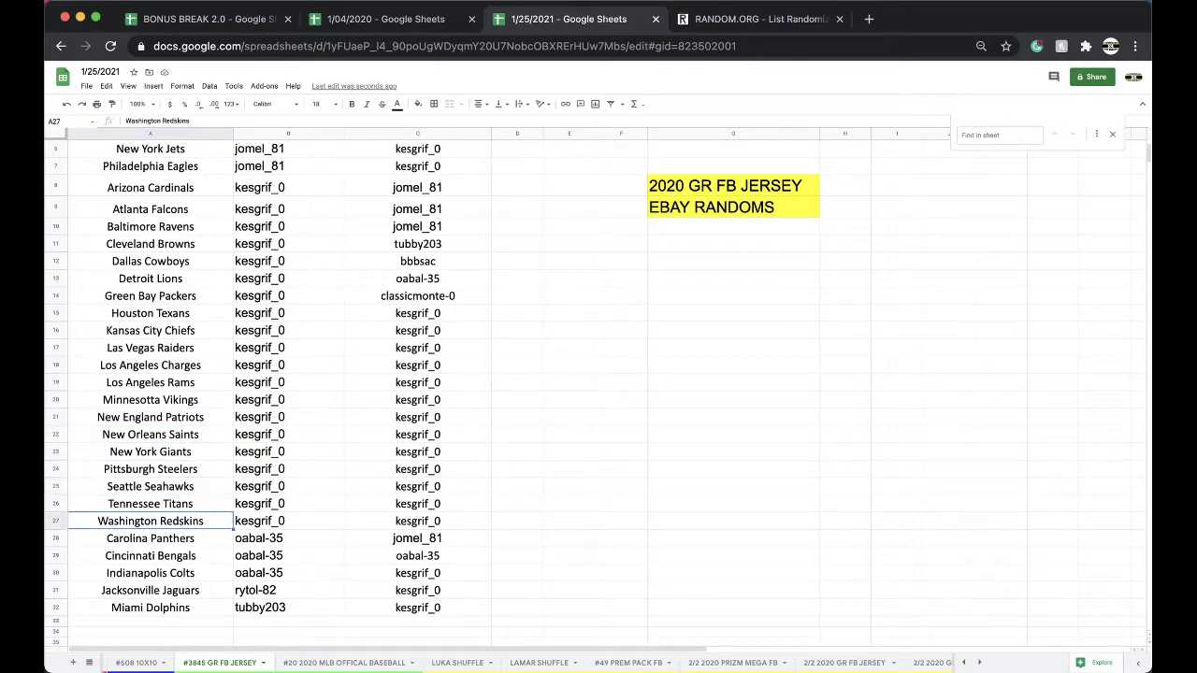
- Check the remaining buyer assignments in column B, down to the Jacksonville Jaguars row
{"action": "left_click", "coordinate": [299, 301]}
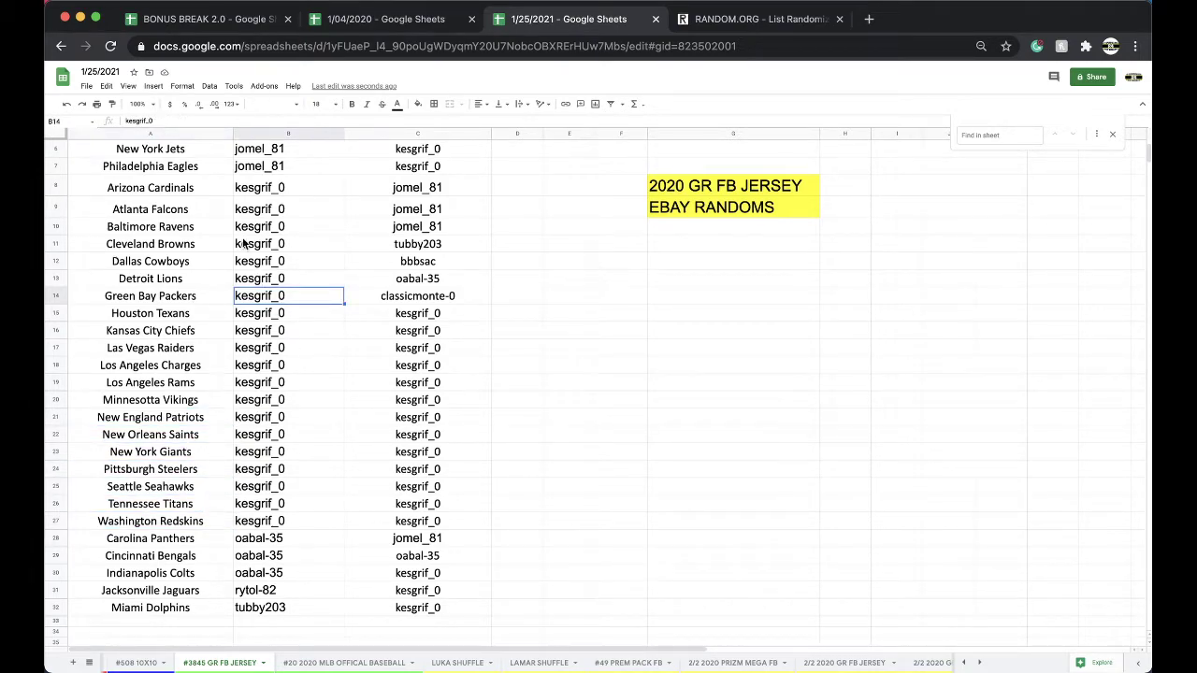
{"action": "scroll", "coordinate": [255, 400], "scroll_direction": "down", "scroll_amount": 1}
{"action": "scroll", "coordinate": [258, 402], "scroll_direction": "down", "scroll_amount": 1}
{"action": "left_click", "coordinate": [271, 459]}
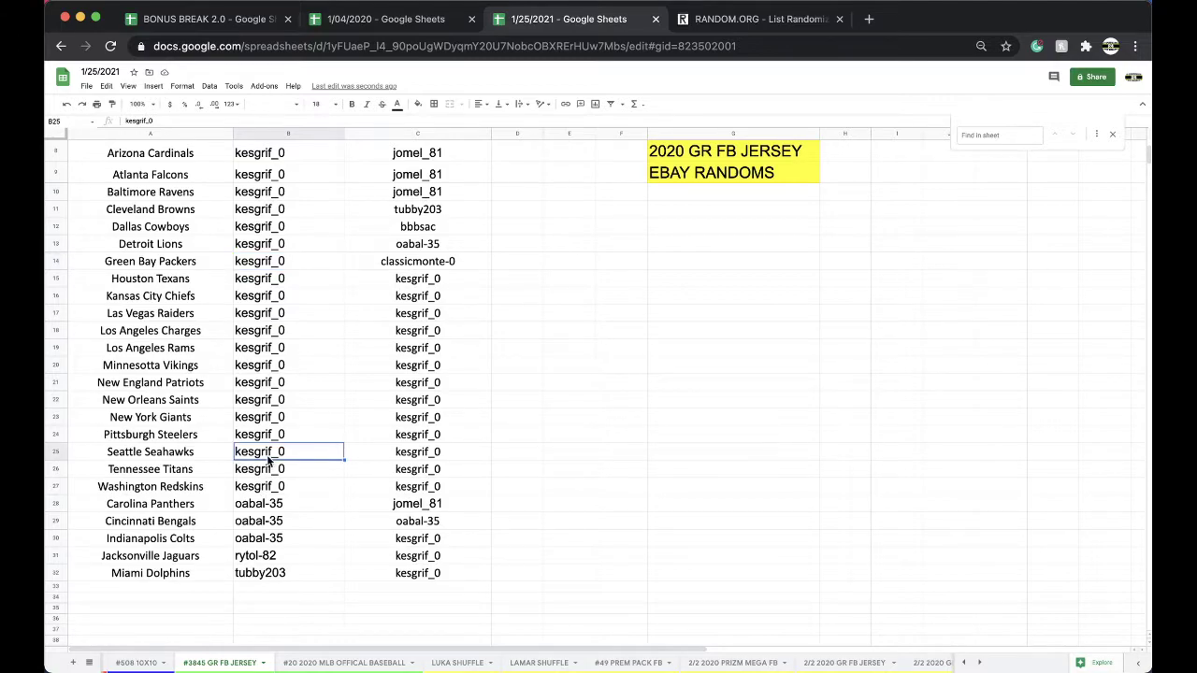
{"action": "scroll", "coordinate": [270, 462], "scroll_direction": "down", "scroll_amount": 1}
{"action": "left_click", "coordinate": [250, 486]}
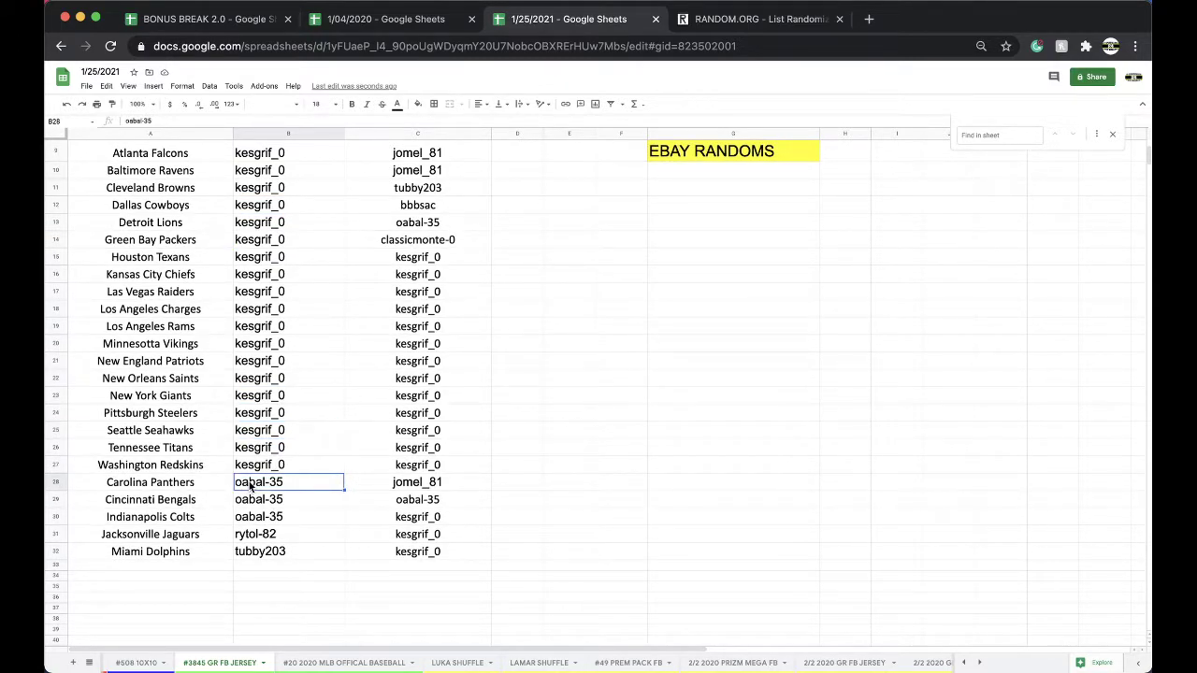
{"action": "key", "text": "Down"}
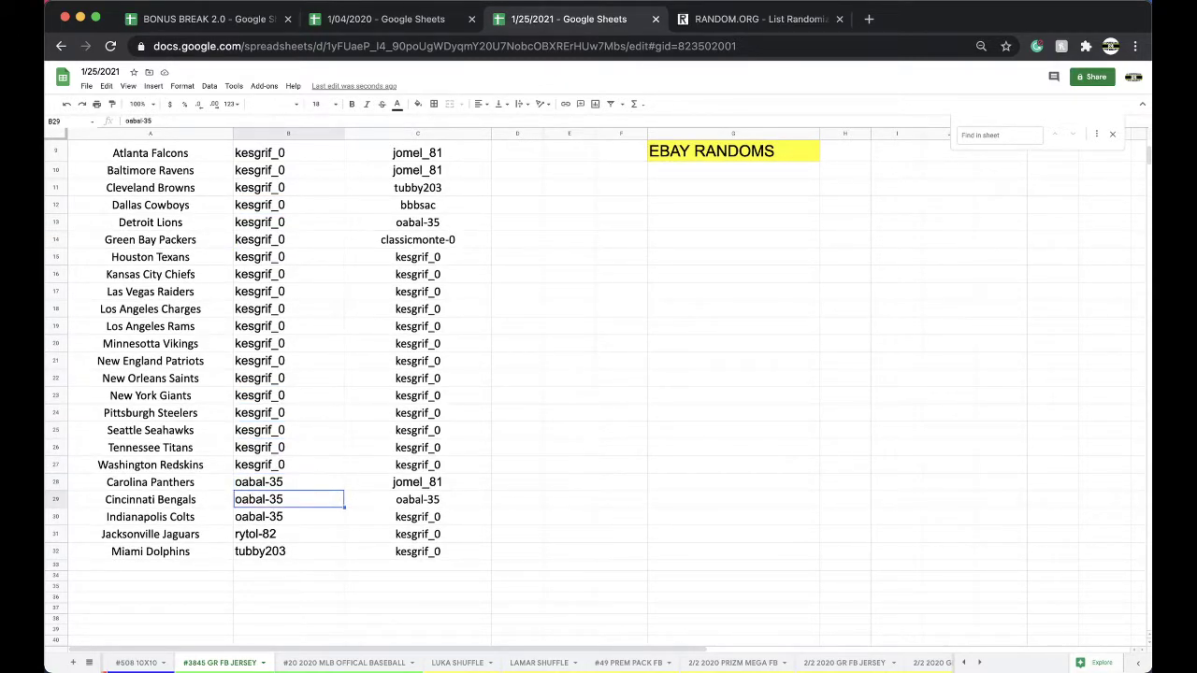
{"action": "key", "text": "Down"}
{"action": "key", "text": "Down"}
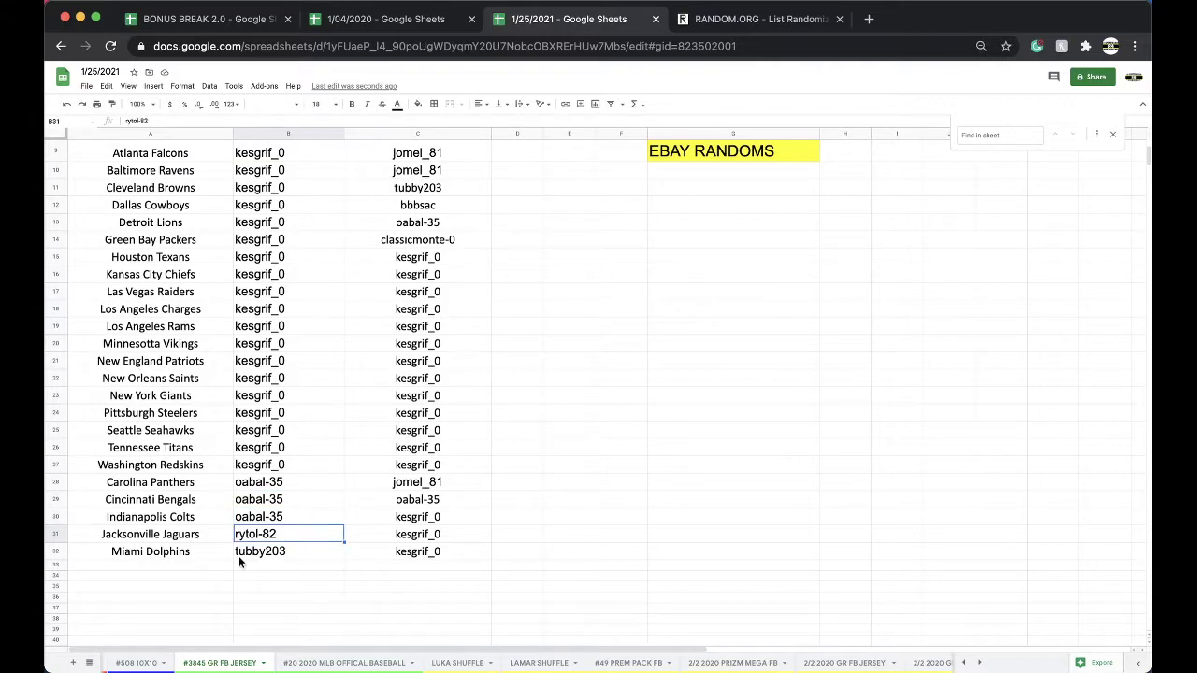
- Sort the sheet by the team names in column A, A to Z
{"action": "scroll", "coordinate": [238, 555], "scroll_direction": "up", "scroll_amount": 3}
{"action": "left_click", "coordinate": [193, 134]}
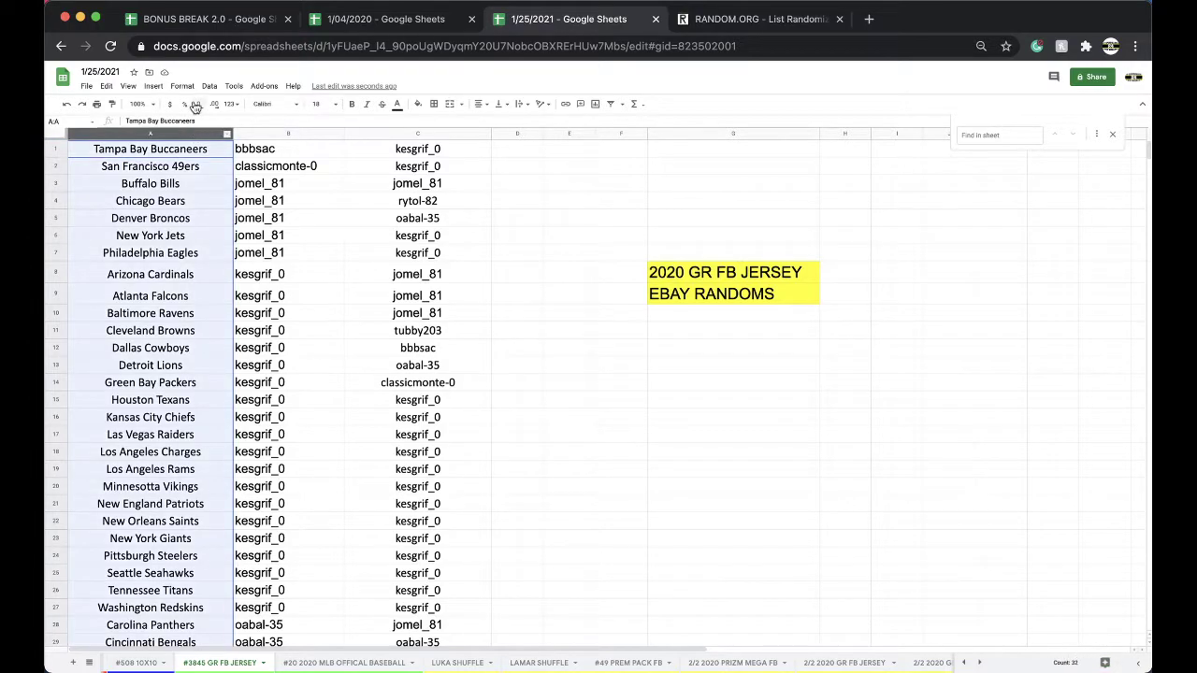
{"action": "left_click", "coordinate": [209, 86]}
{"action": "left_click", "coordinate": [234, 99]}
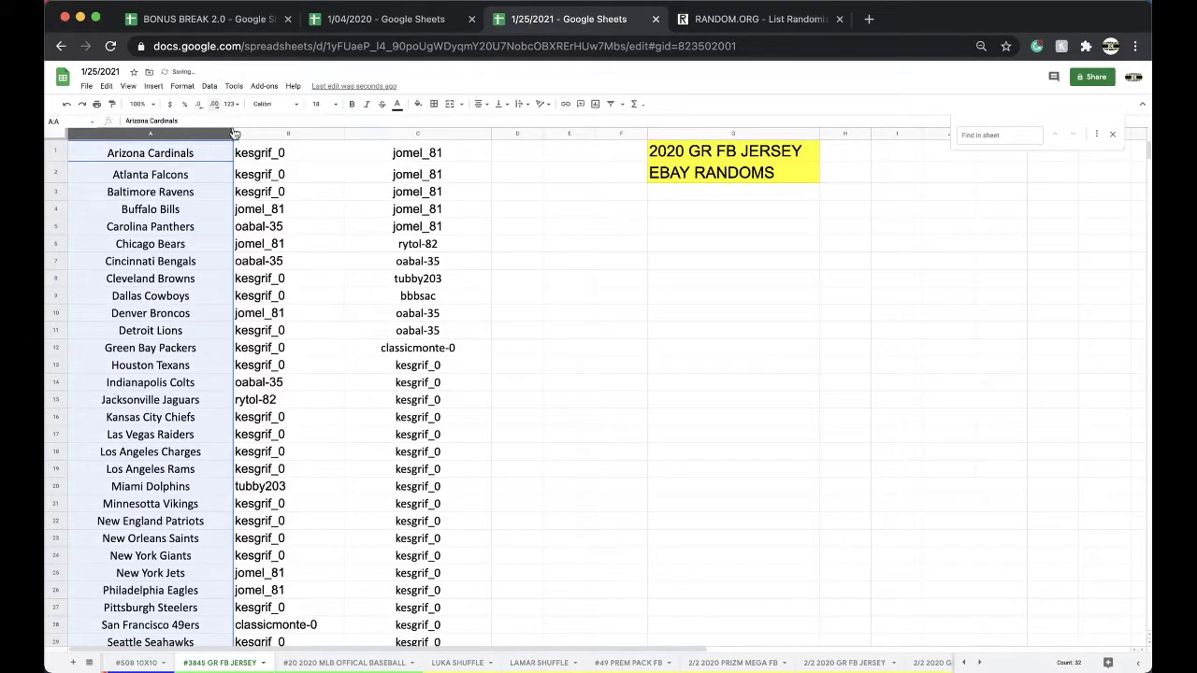
{"action": "left_click", "coordinate": [371, 318]}
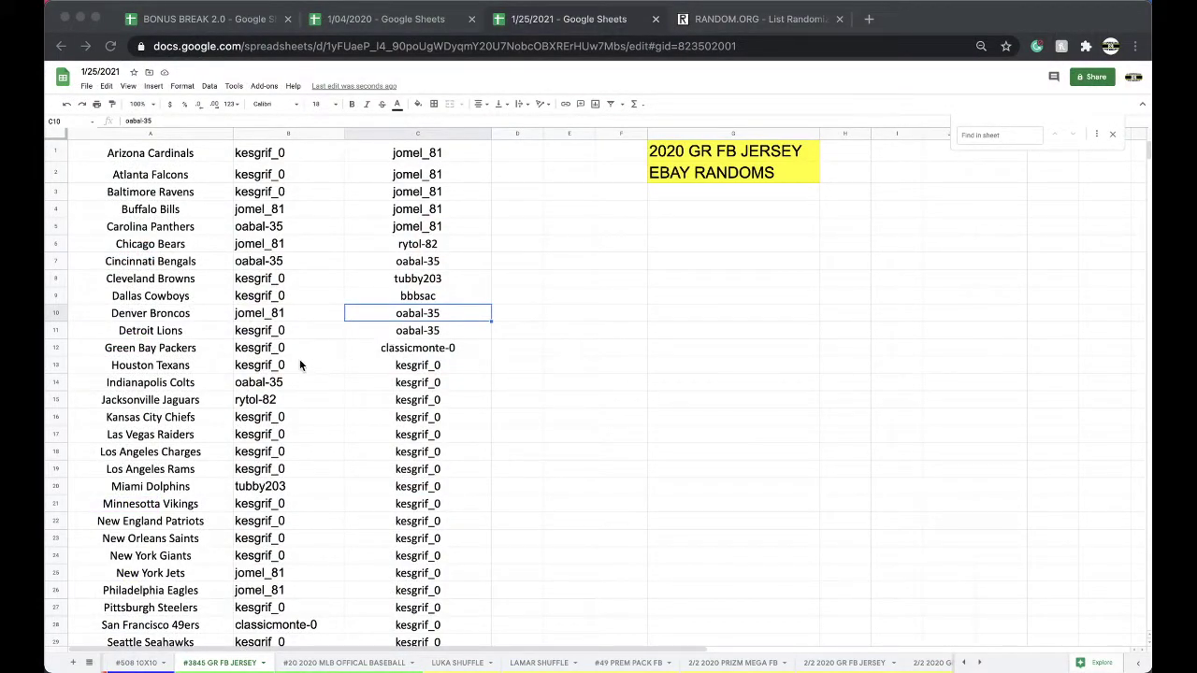
- Fill the buyer cell of the San Francisco 49ers row in column B with red
{"action": "scroll", "coordinate": [288, 380], "scroll_direction": "down", "scroll_amount": 3}
{"action": "scroll", "coordinate": [290, 393], "scroll_direction": "up", "scroll_amount": 3}
{"action": "scroll", "coordinate": [291, 399], "scroll_direction": "down", "scroll_amount": 2}
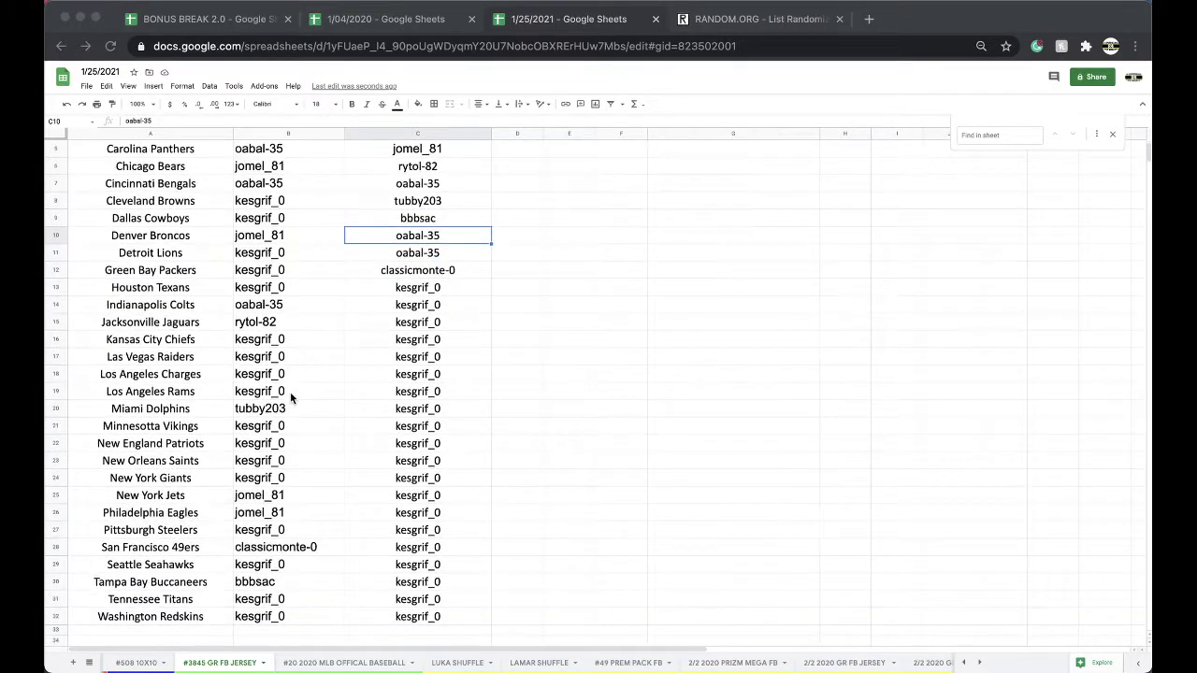
{"action": "left_click", "coordinate": [274, 550]}
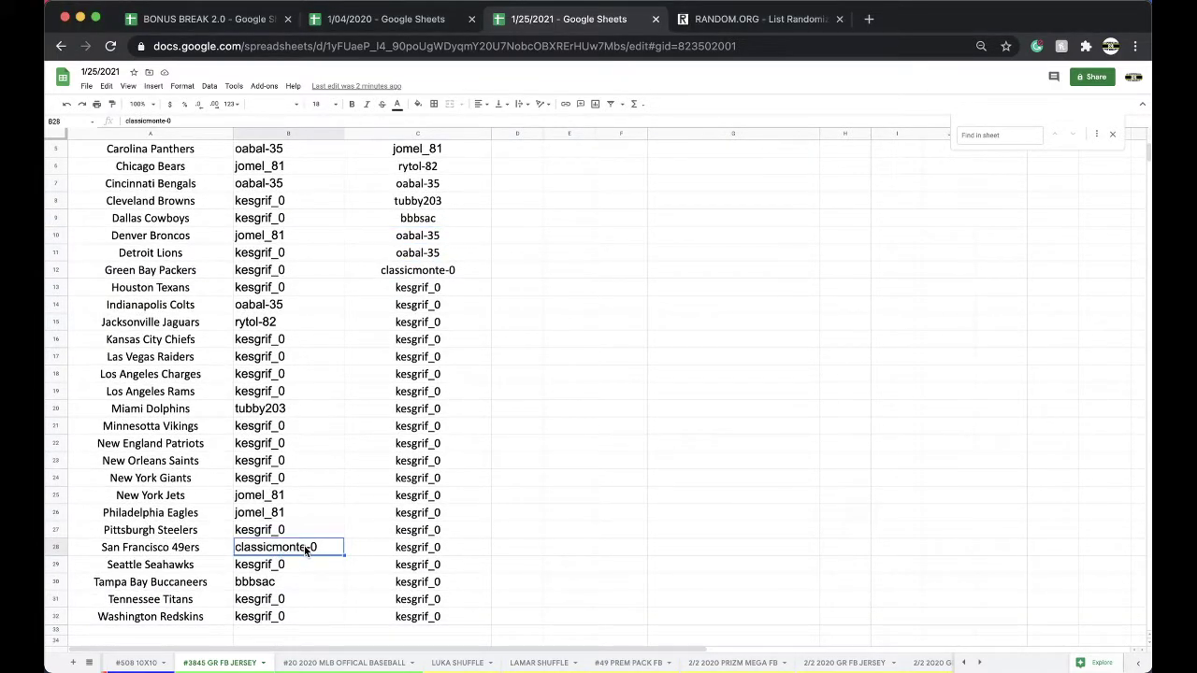
{"action": "scroll", "coordinate": [315, 515], "scroll_direction": "up", "scroll_amount": 2}
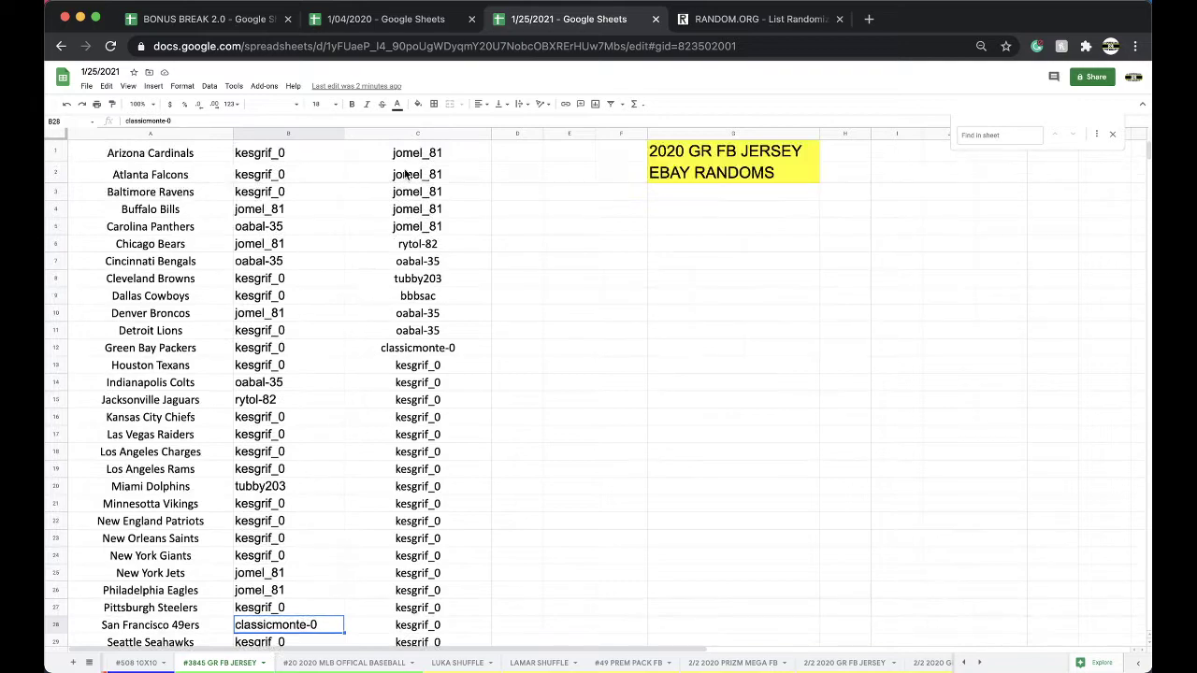
{"action": "left_click", "coordinate": [419, 104]}
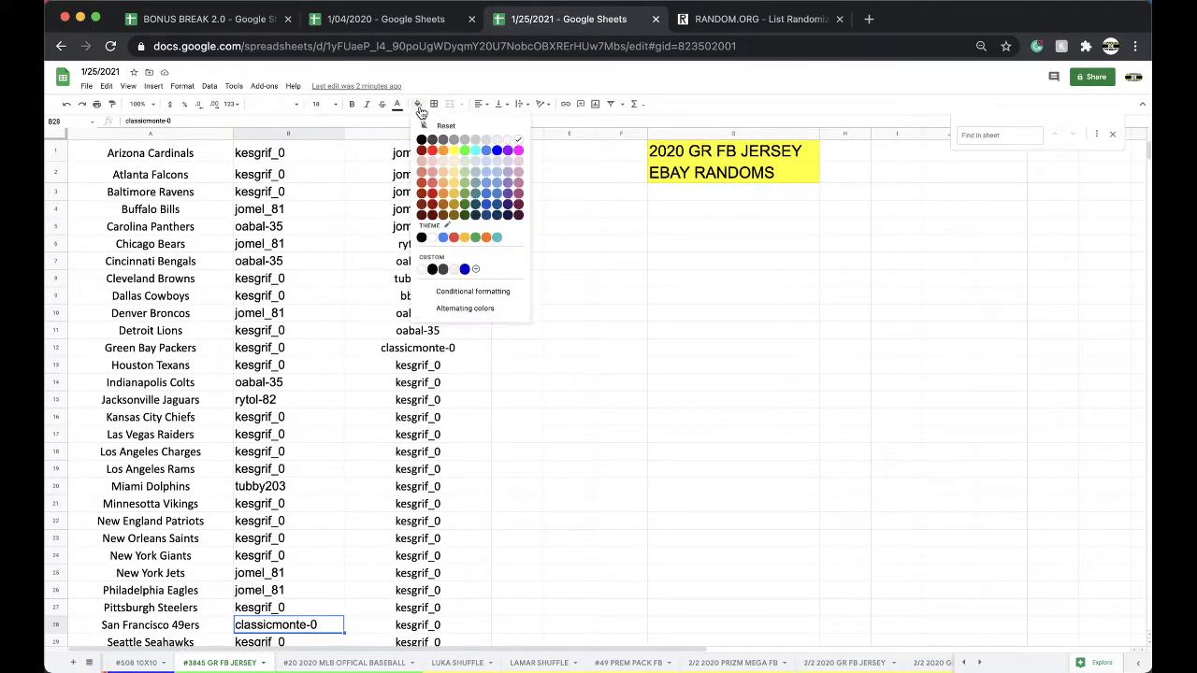
{"action": "left_click", "coordinate": [432, 152]}
{"action": "left_click", "coordinate": [418, 348]}
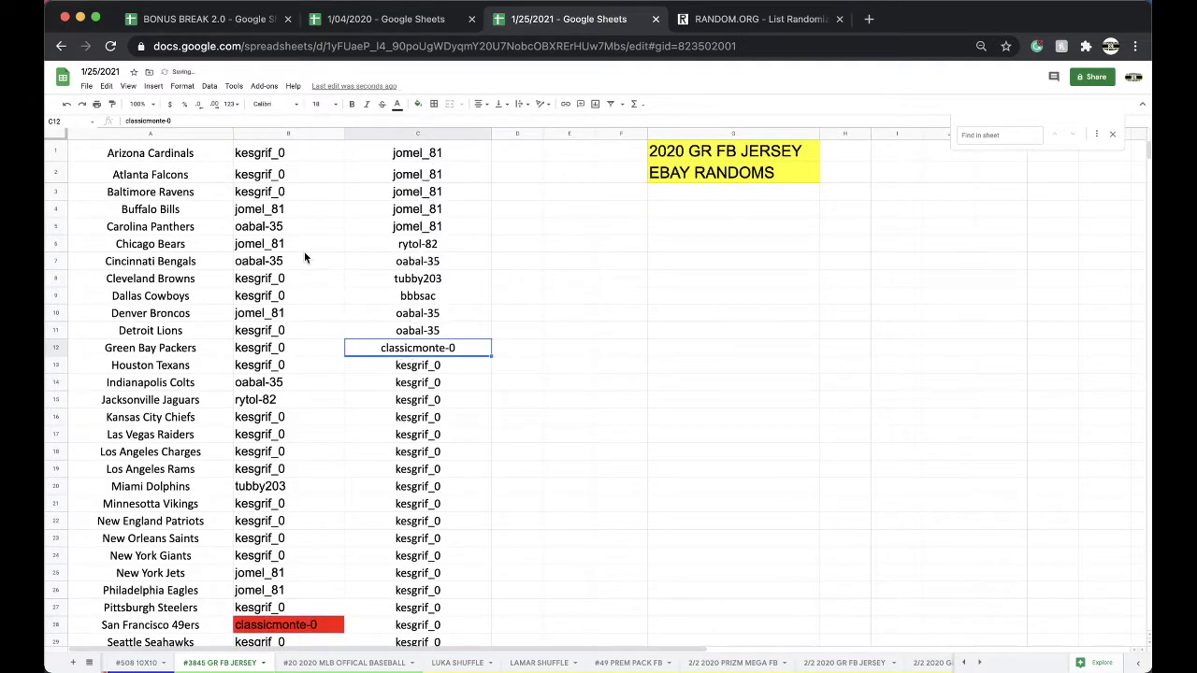
- Copy the buyer list in column C and randomize it in the RANDOM.ORG List Randomizer
{"action": "left_click", "coordinate": [386, 136]}
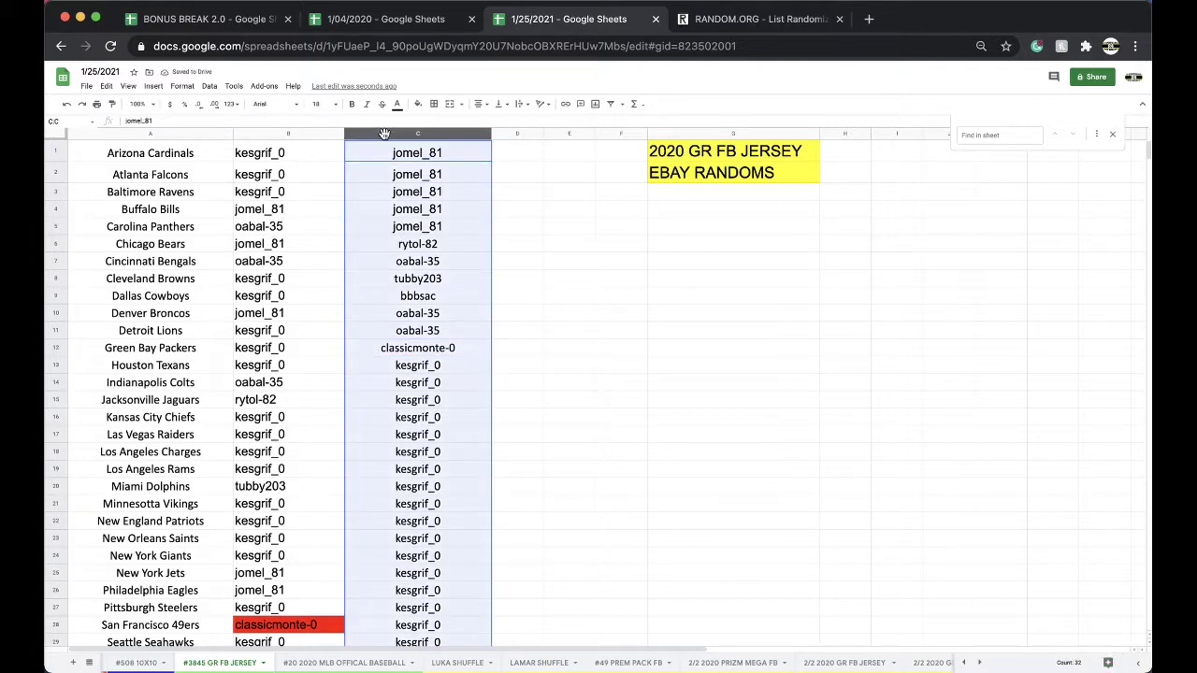
{"action": "scroll", "coordinate": [437, 462], "scroll_direction": "down", "scroll_amount": 1}
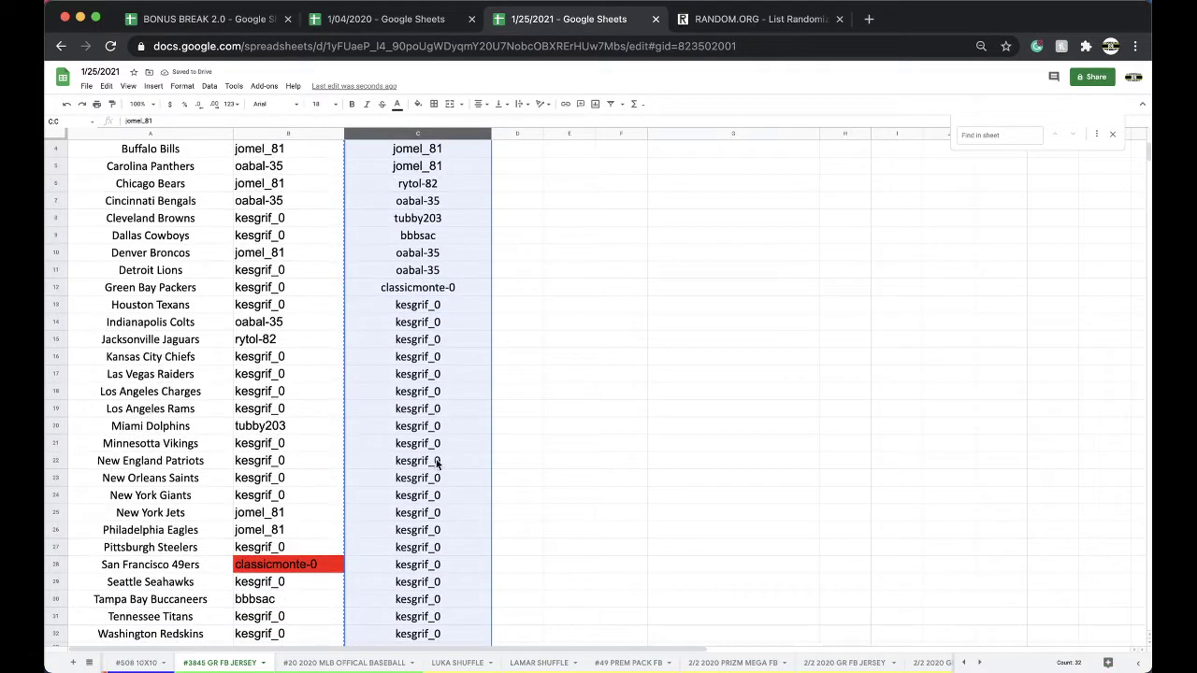
{"action": "left_click", "coordinate": [710, 24]}
{"action": "key", "text": "Return"}
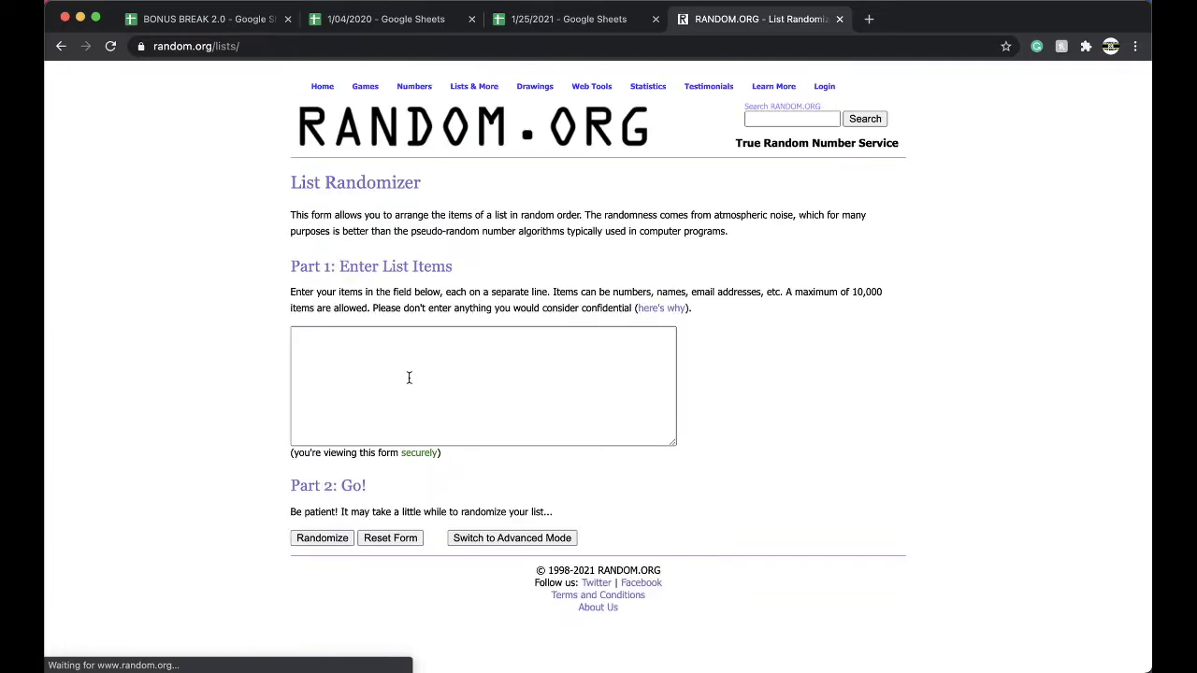
{"action": "left_click", "coordinate": [409, 377]}
{"action": "left_click", "coordinate": [335, 538]}
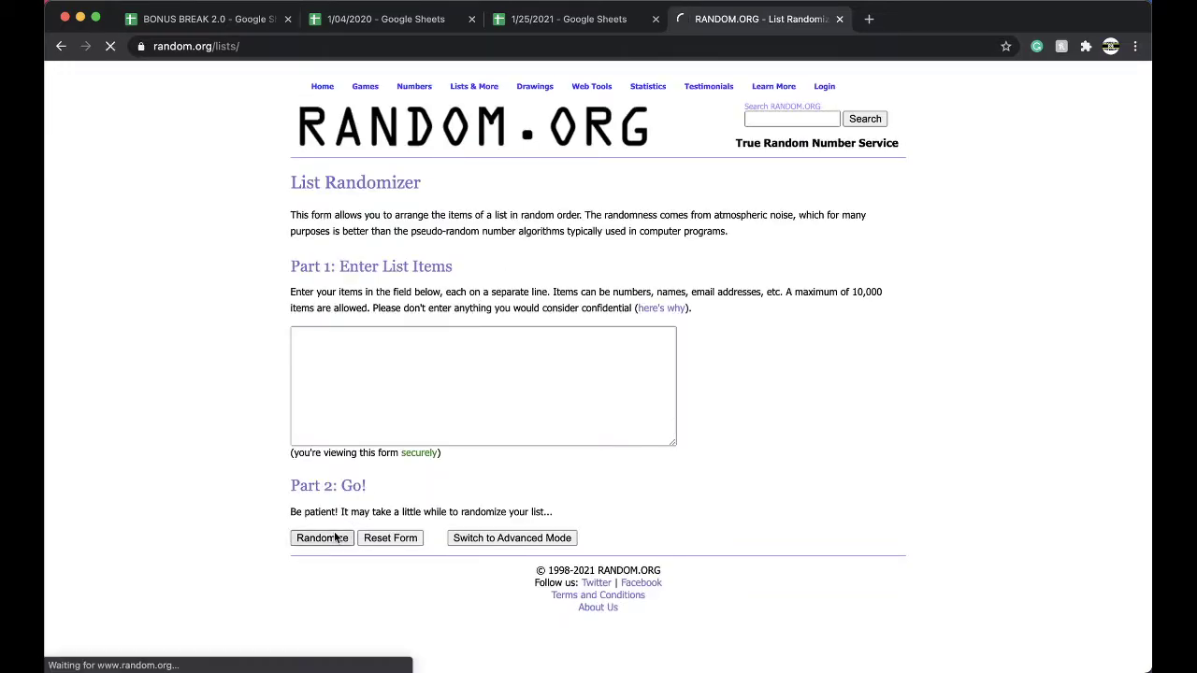
- Randomize the buyer list again several times to draw the bonus break winner
{"action": "scroll", "coordinate": [318, 562], "scroll_direction": "down", "scroll_amount": 3}
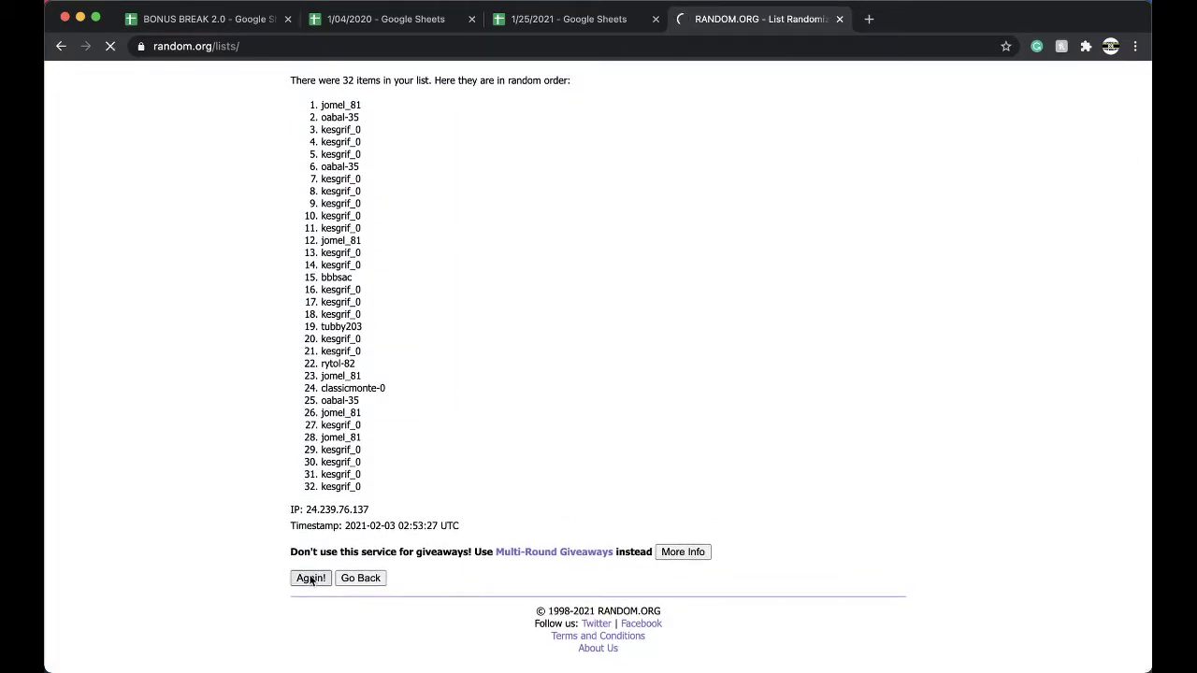
{"action": "left_click", "coordinate": [312, 579]}
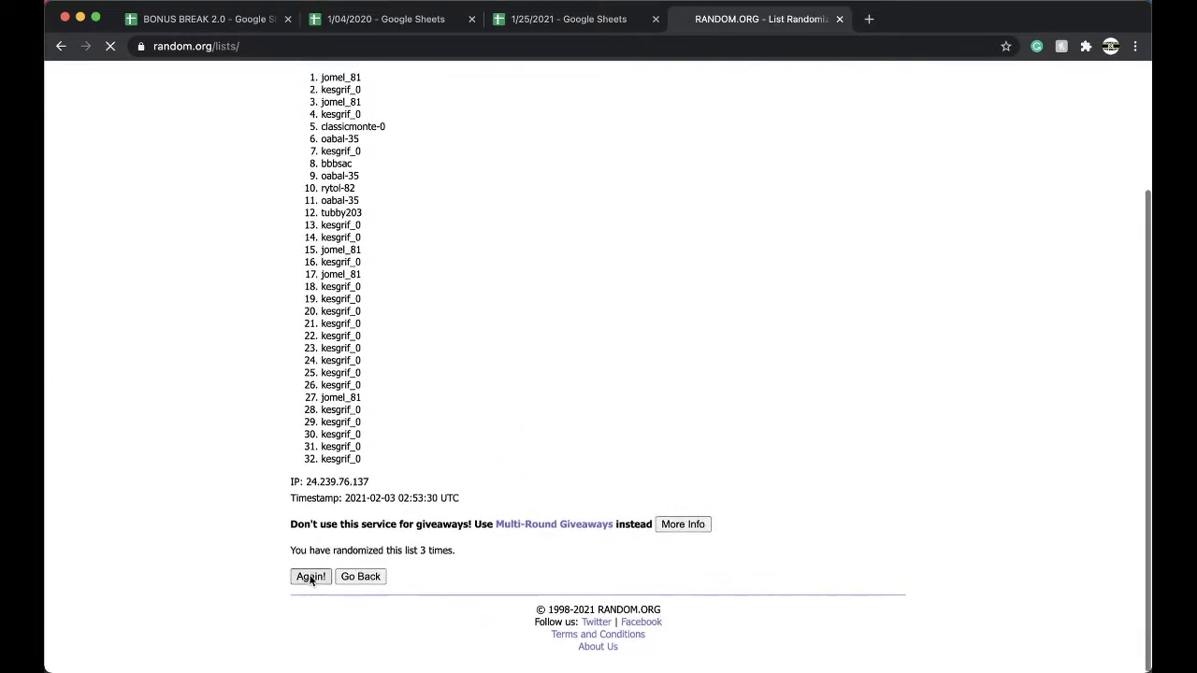
{"action": "left_click", "coordinate": [312, 579]}
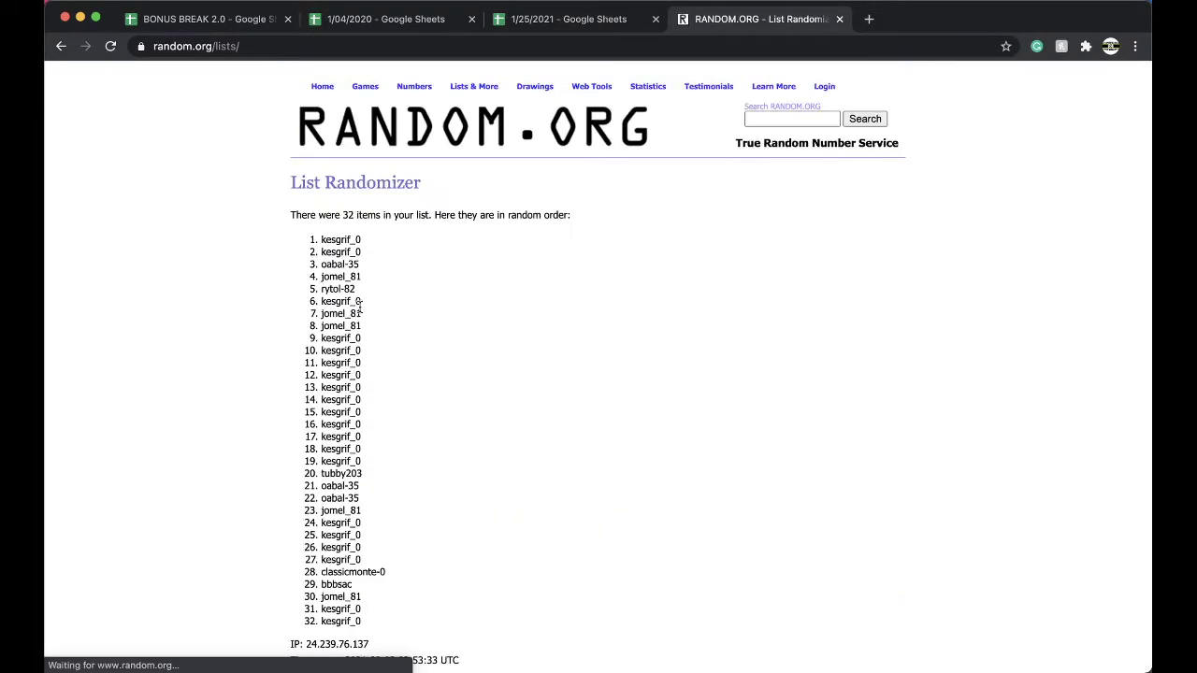
- Copy the first-ranked buyer from the randomized list and open the #264 BONUS FOOTBALL sheet in the BONUS BREAK 2.0 spreadsheet
{"action": "double_click", "coordinate": [342, 239]}
{"action": "key", "text": "super+c"}
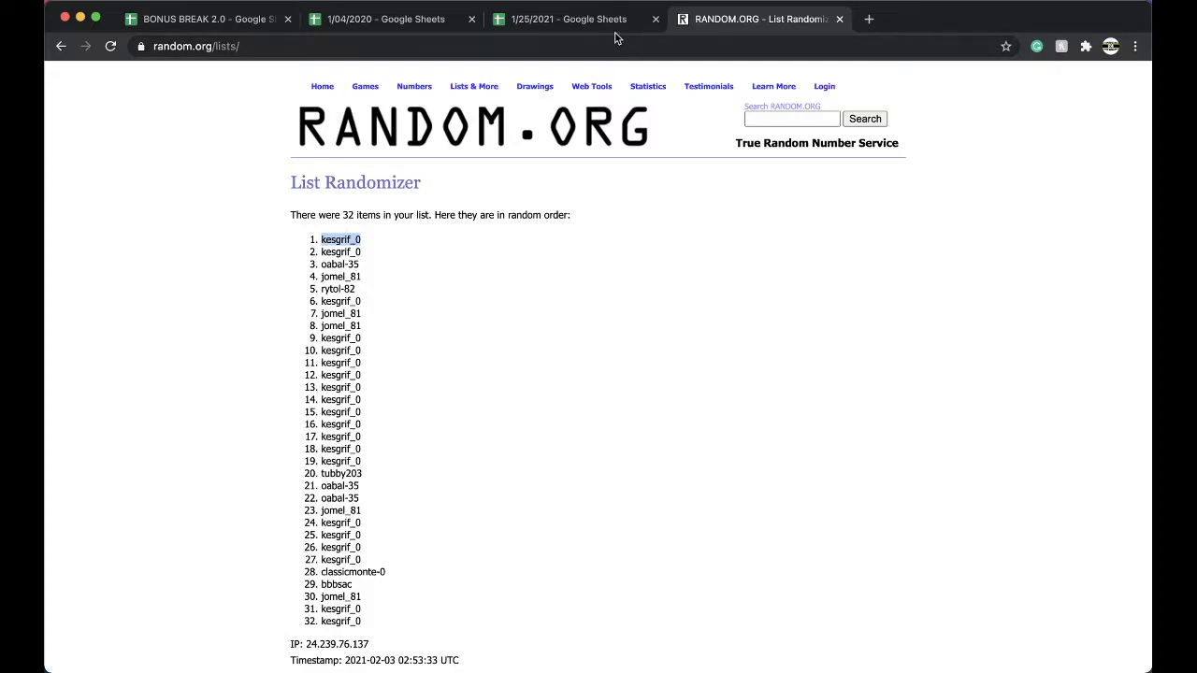
{"action": "left_click", "coordinate": [569, 19]}
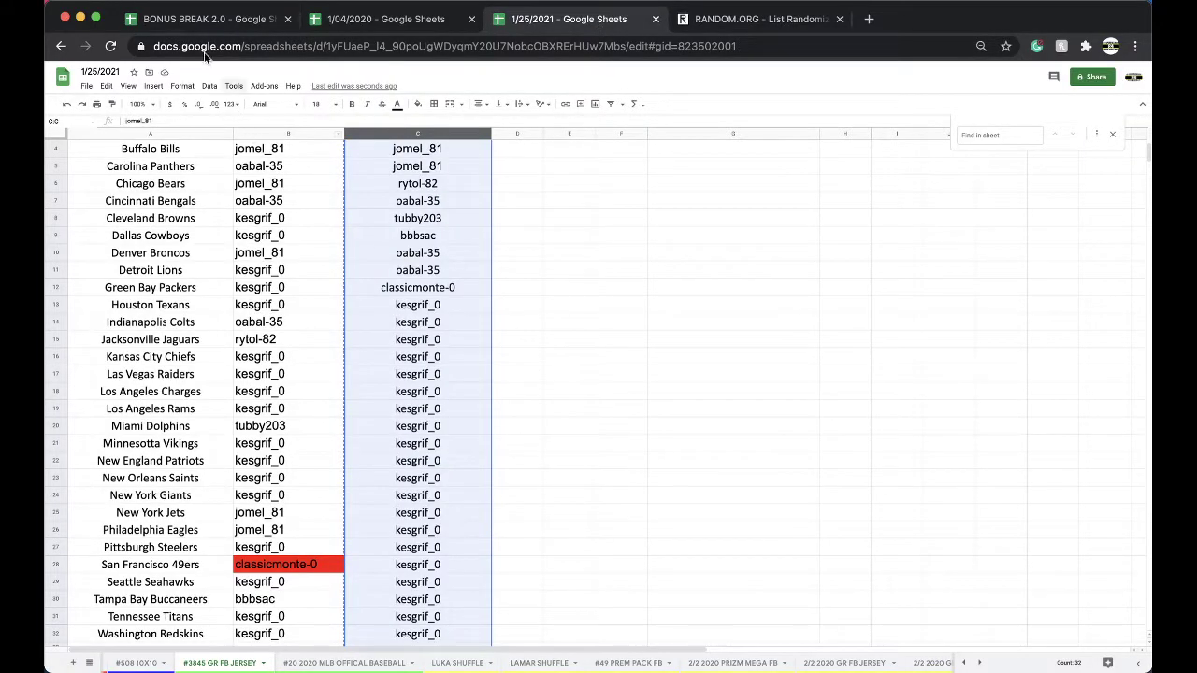
{"action": "left_click", "coordinate": [196, 20]}
{"action": "left_click", "coordinate": [89, 662]}
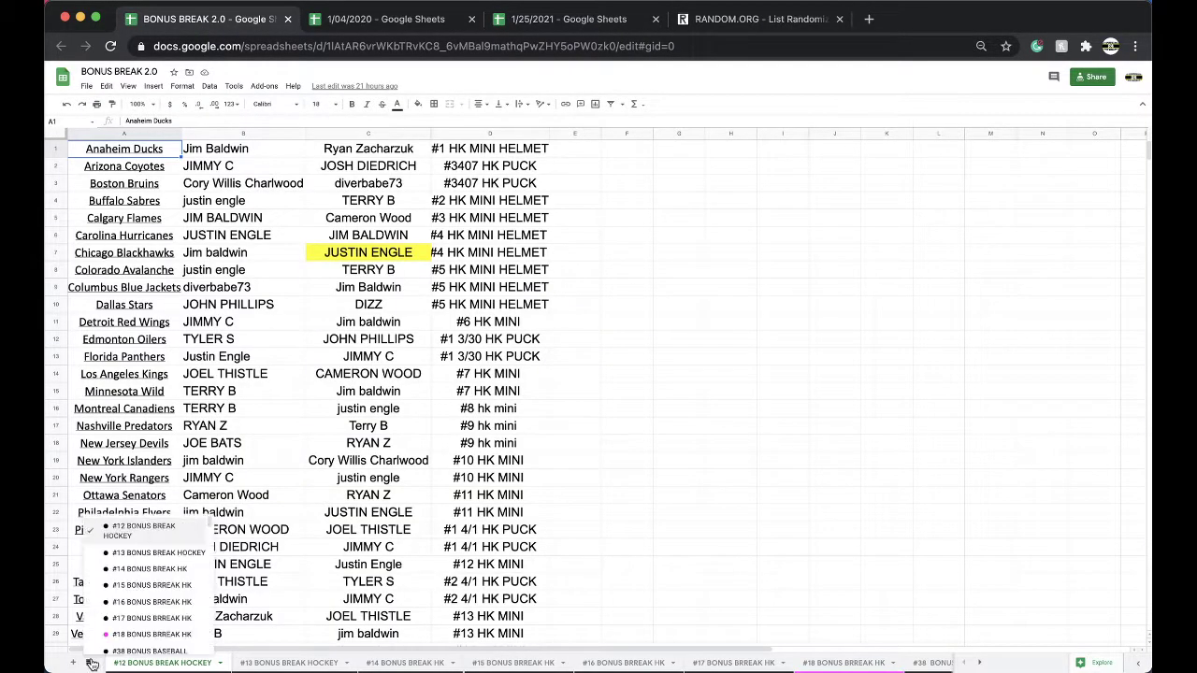
{"action": "scroll", "coordinate": [140, 599], "scroll_direction": "down", "scroll_amount": 10}
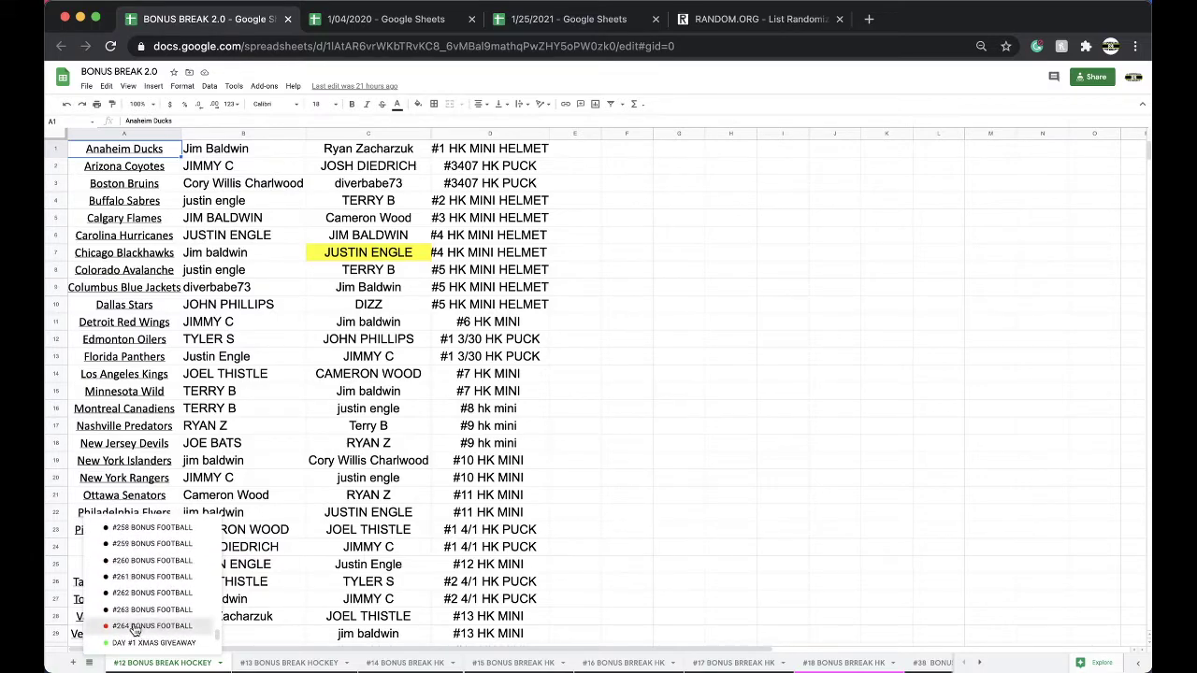
{"action": "left_click", "coordinate": [150, 625]}
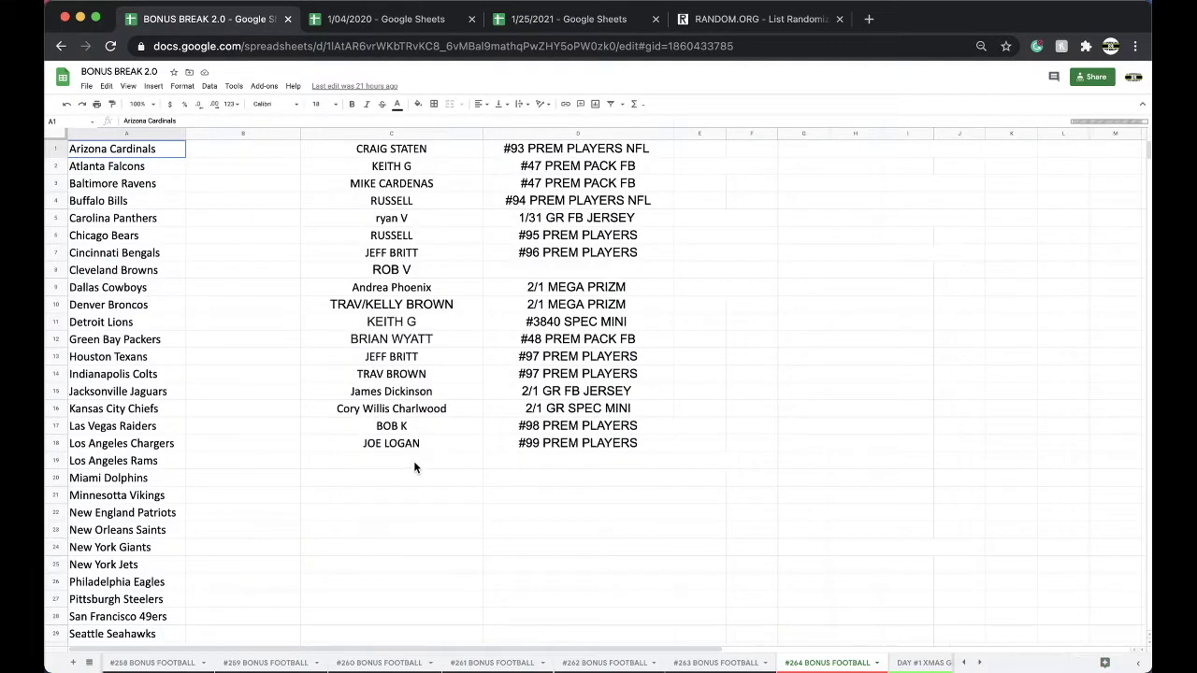
- Paste the drawn buyer into column C of the Los Angeles Rams row and enter #3845 GR FB JERSEY beside it
{"action": "left_click", "coordinate": [414, 461]}
{"action": "key", "text": "super+v"}
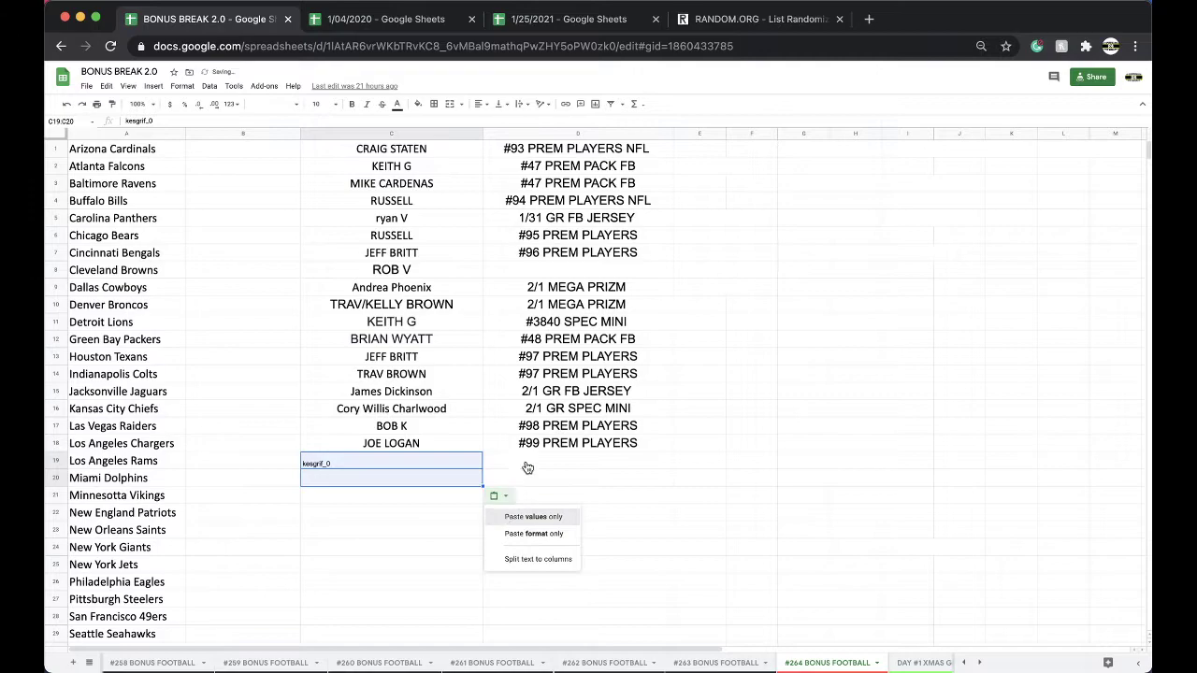
{"action": "left_click", "coordinate": [528, 458]}
{"action": "type", "text": "#3845 GR FB JERSEY"}
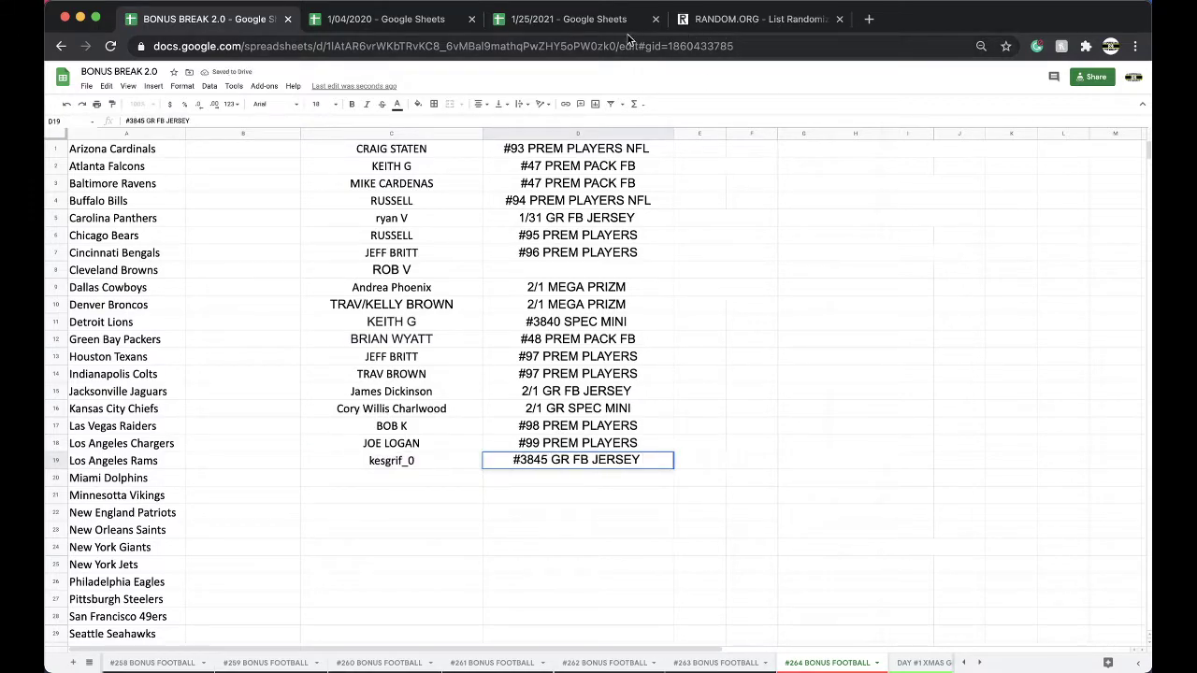
- Switch to the 1/25/2021 spreadsheet and view the team sales on the 2/2 2020 GR FB JERSEY sheet
{"action": "left_click", "coordinate": [599, 23]}
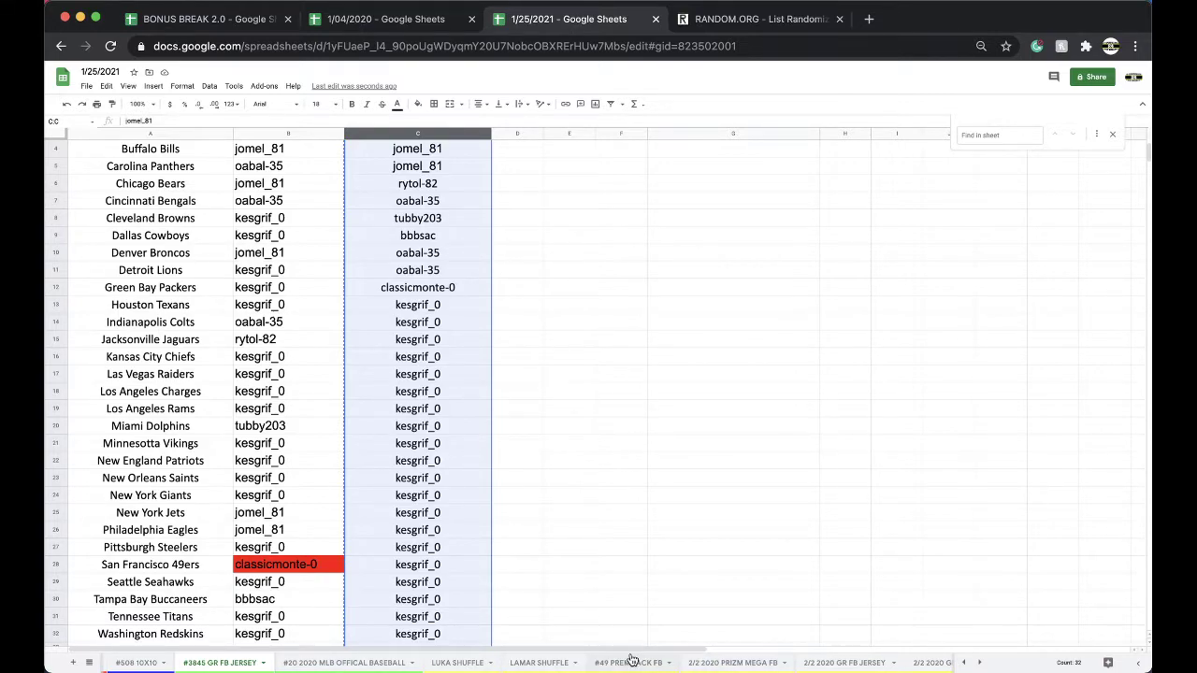
{"action": "scroll", "coordinate": [711, 658], "scroll_direction": "right", "scroll_amount": 2}
{"action": "left_click", "coordinate": [772, 657]}
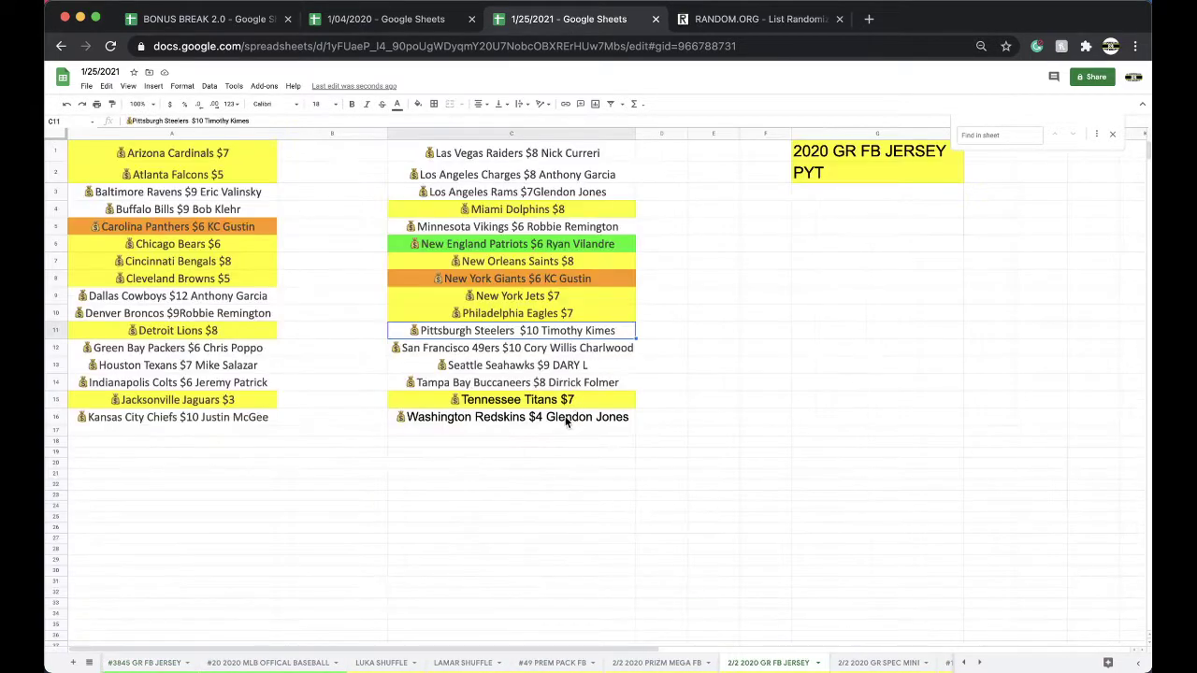
- Open the #3847 GR FB JERSEY sheet and check which rows in column C already have buyers
{"action": "scroll", "coordinate": [782, 654], "scroll_direction": "right", "scroll_amount": 4}
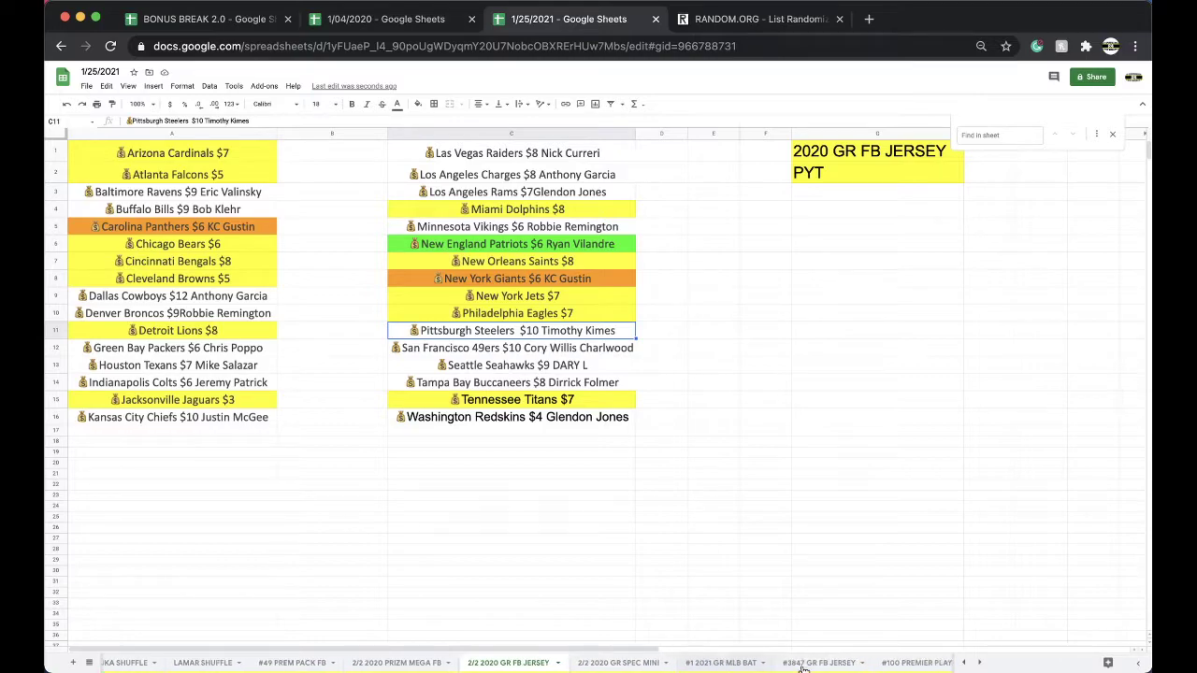
{"action": "left_click", "coordinate": [782, 653]}
{"action": "scroll", "coordinate": [466, 536], "scroll_direction": "down", "scroll_amount": 1}
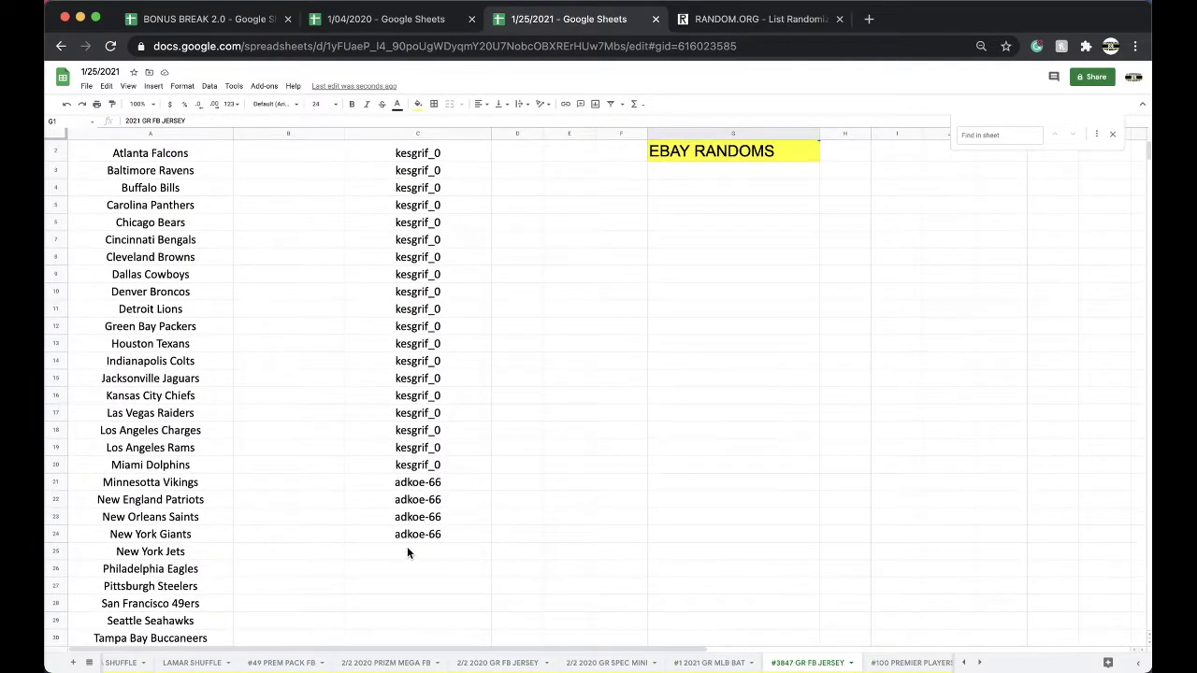
{"action": "scroll", "coordinate": [451, 517], "scroll_direction": "down", "scroll_amount": 4}
{"action": "scroll", "coordinate": [451, 521], "scroll_direction": "up", "scroll_amount": 5}
{"action": "scroll", "coordinate": [695, 458], "scroll_direction": "down", "scroll_amount": 3}
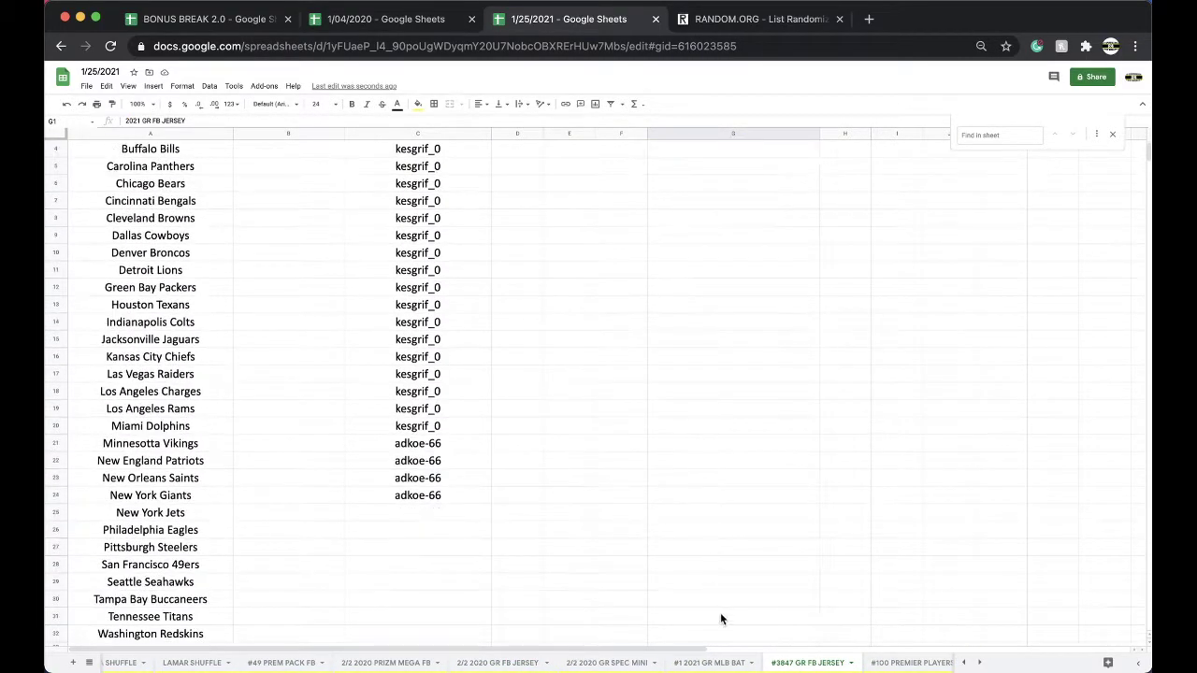
- Open the #20 2020 MLB OFFICAL BASEBALL sheet and check its buyer list in column C from top to bottom
{"action": "scroll", "coordinate": [387, 663], "scroll_direction": "left", "scroll_amount": 5}
{"action": "left_click", "coordinate": [422, 663]}
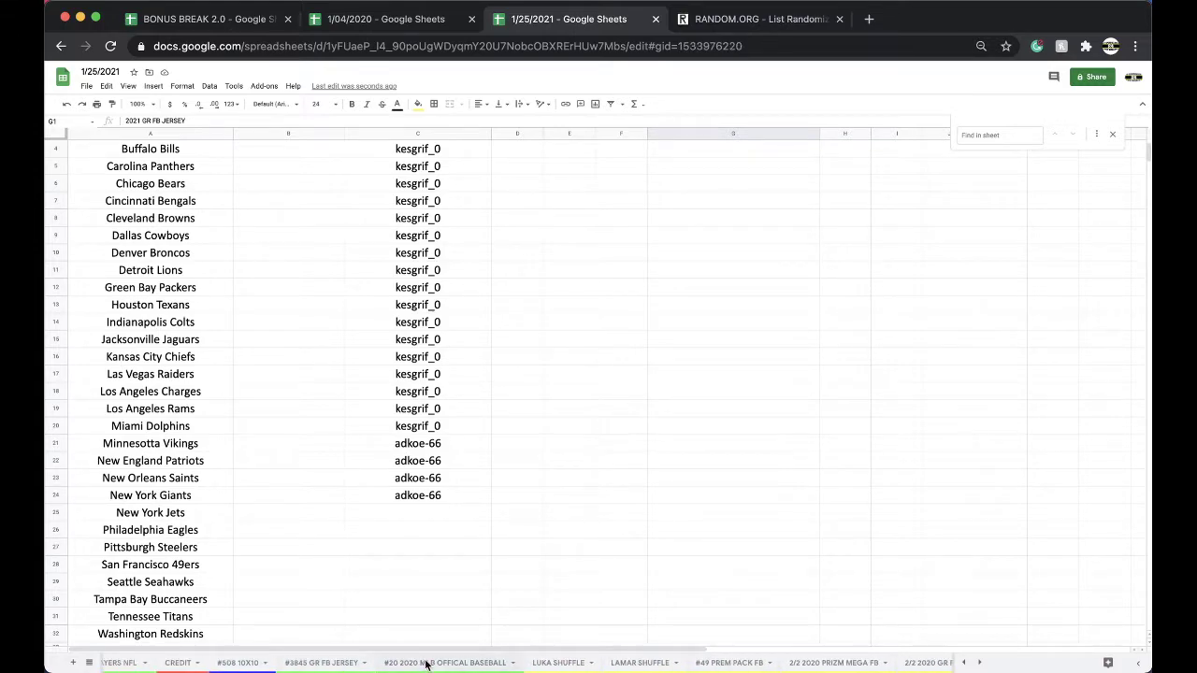
{"action": "scroll", "coordinate": [393, 475], "scroll_direction": "down", "scroll_amount": 5}
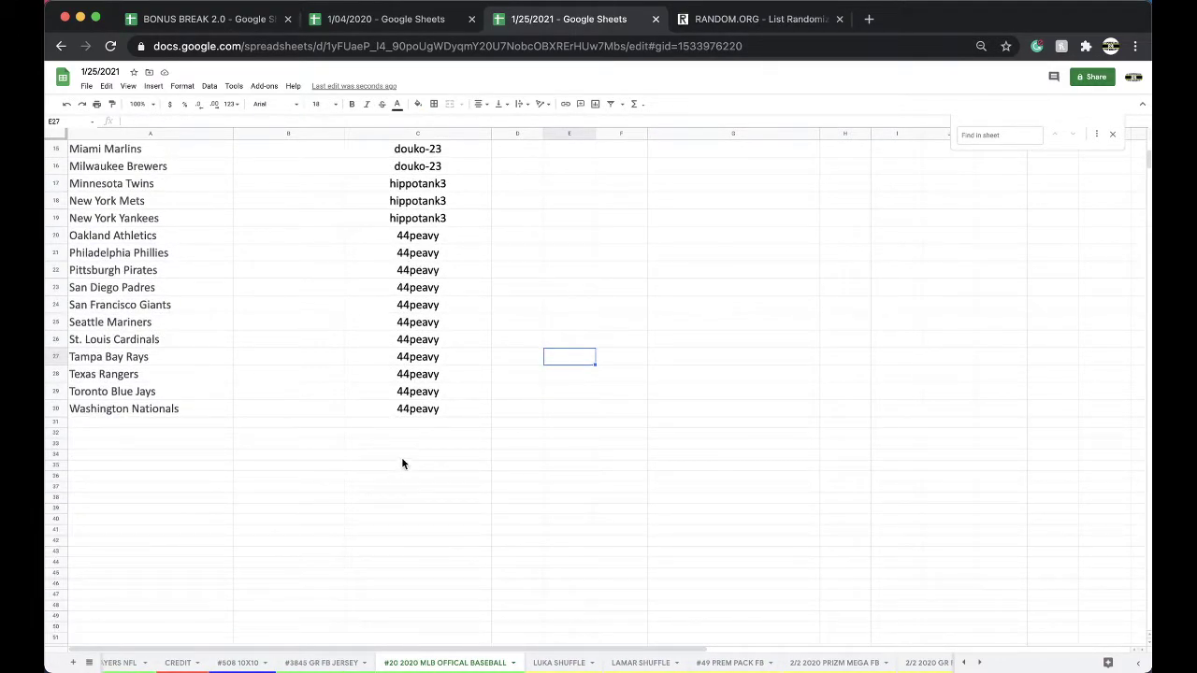
{"action": "scroll", "coordinate": [403, 464], "scroll_direction": "up", "scroll_amount": 1}
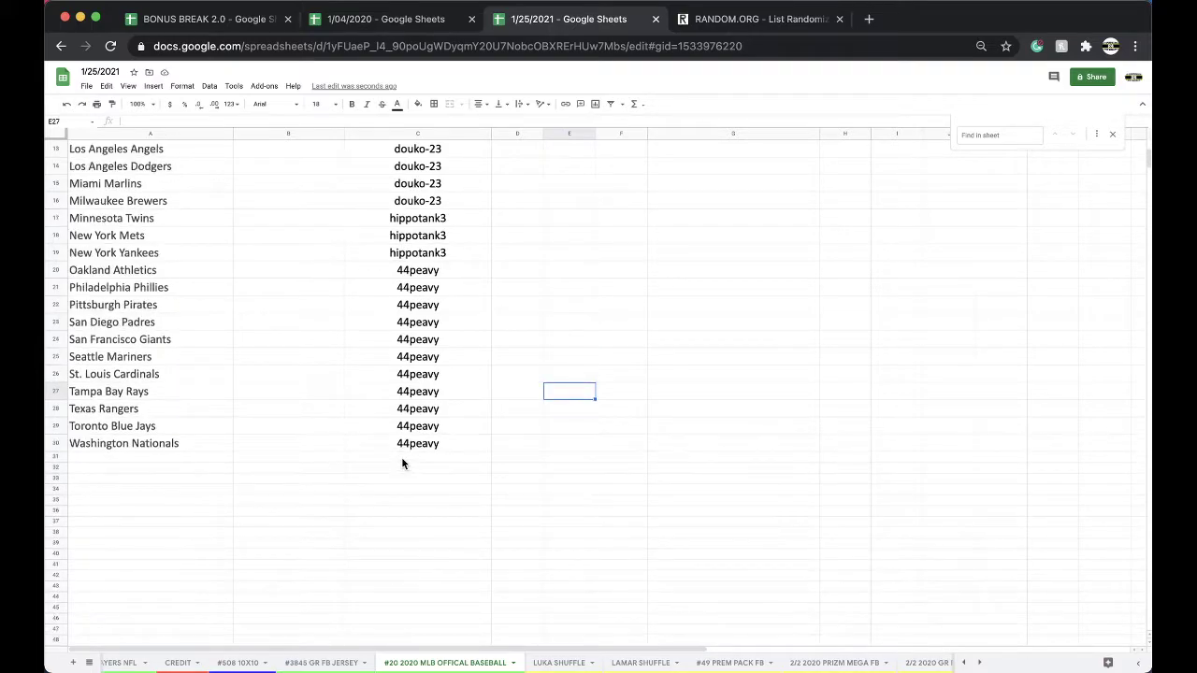
{"action": "scroll", "coordinate": [402, 464], "scroll_direction": "up", "scroll_amount": 4}
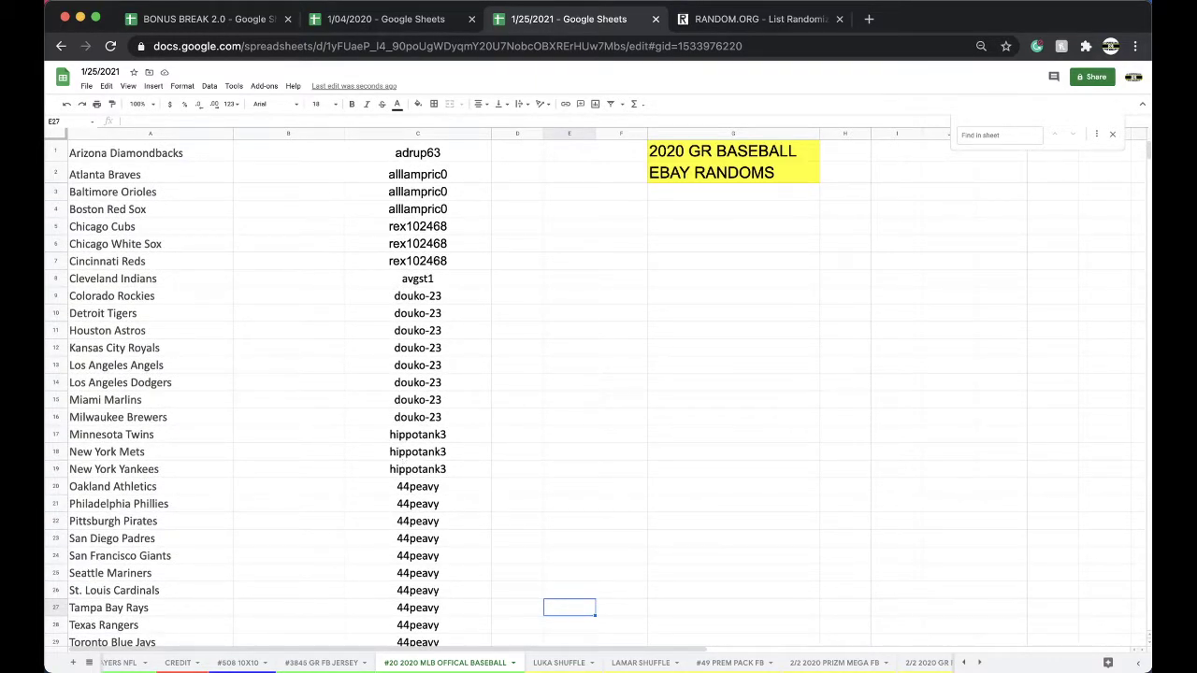